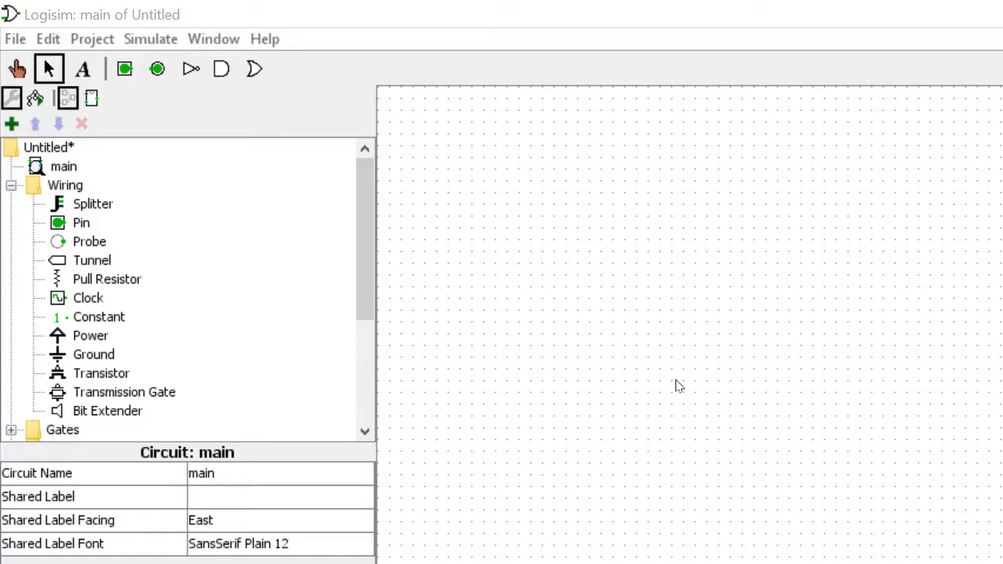
- Place a multiplexer with 1 select bit in the middle of the empty circuit
scroll(91, 175, down, 1)
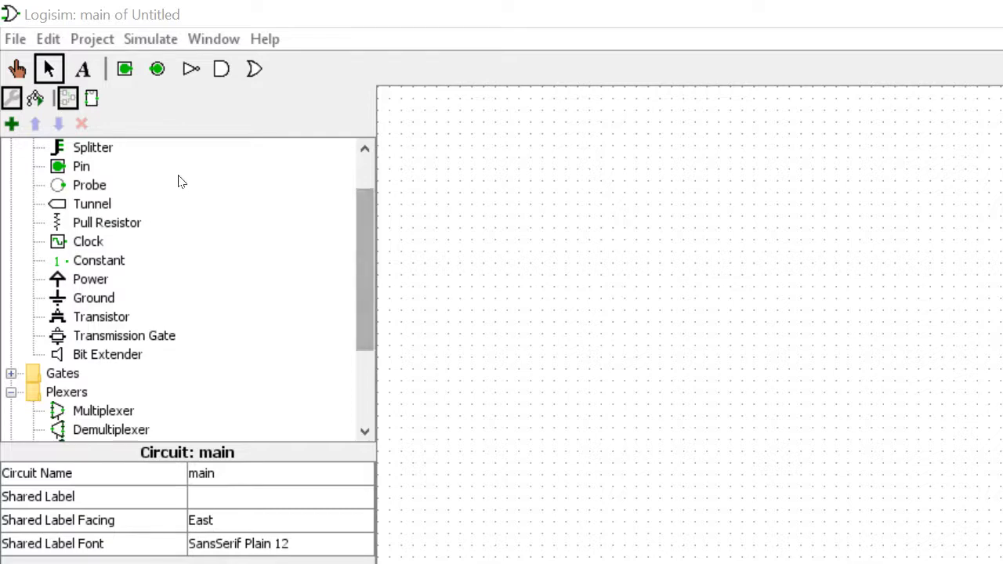
scroll(184, 182, down, 2)
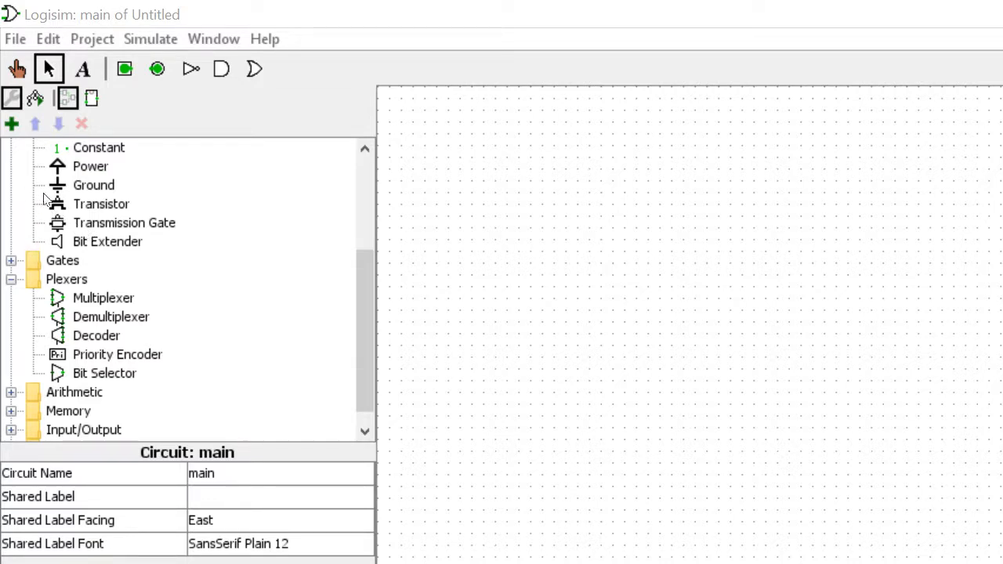
click(78, 299)
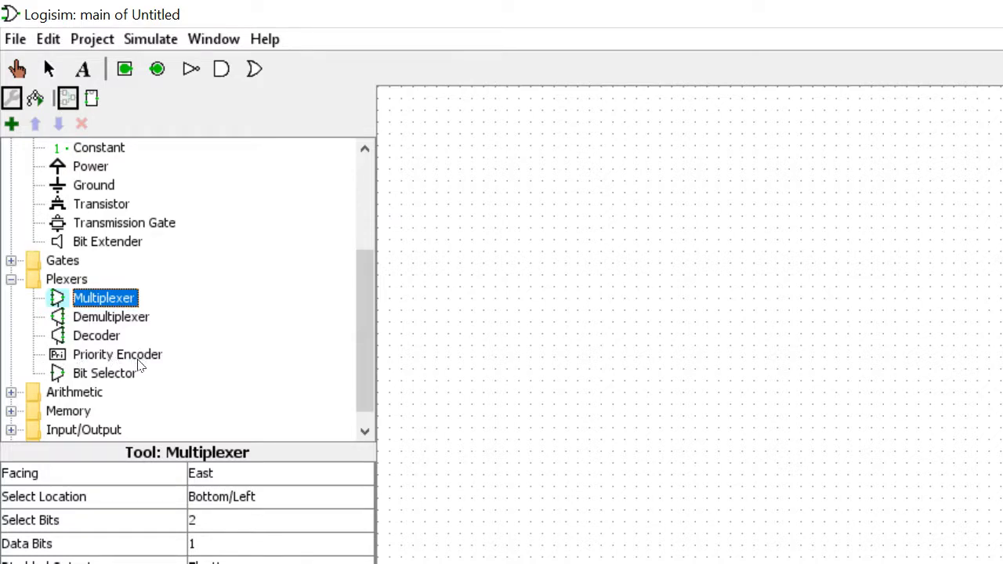
click(210, 522)
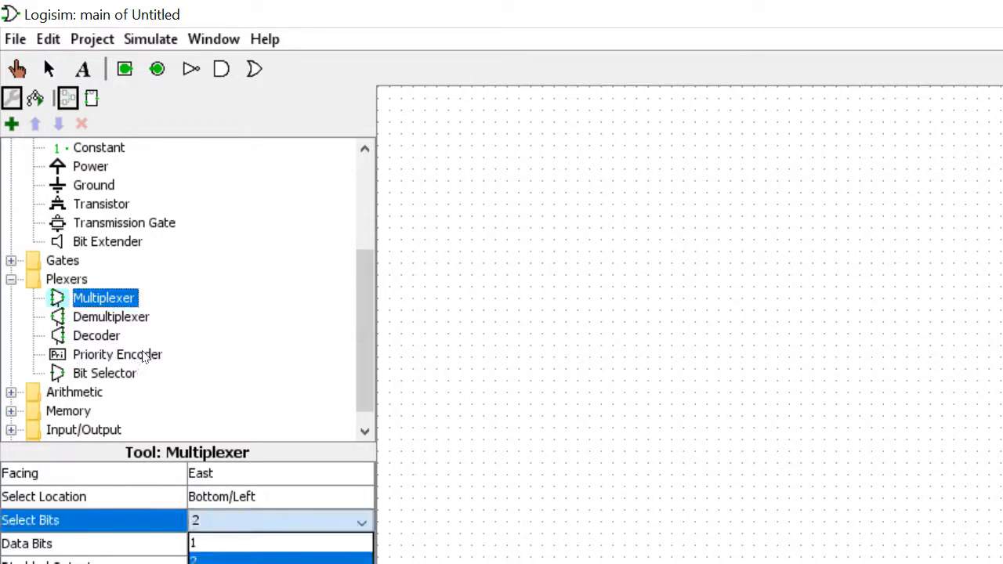
click(209, 543)
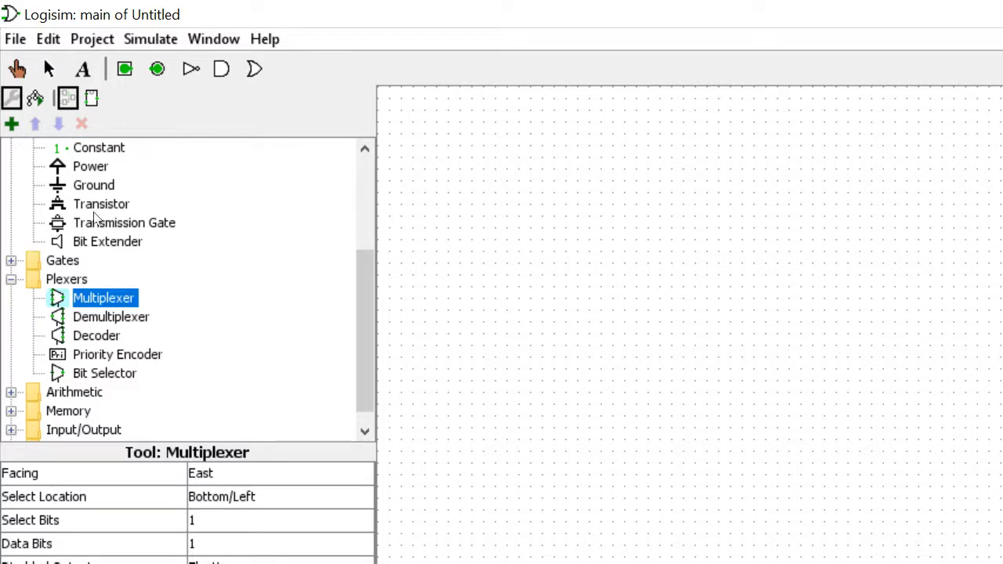
click(748, 334)
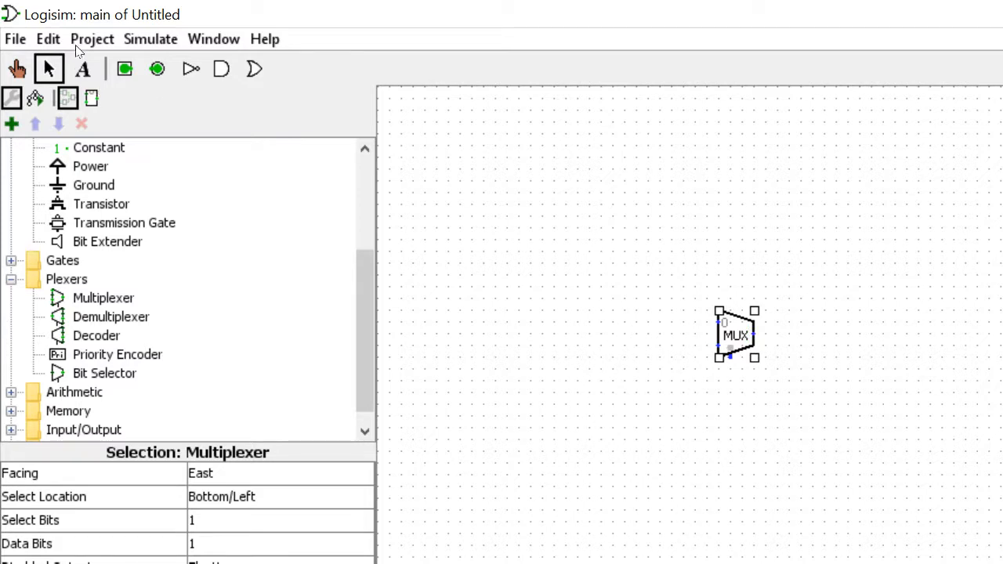
- Add two input pins, one above the other, and wire each to a data input of the multiplexer
click(124, 69)
click(601, 322)
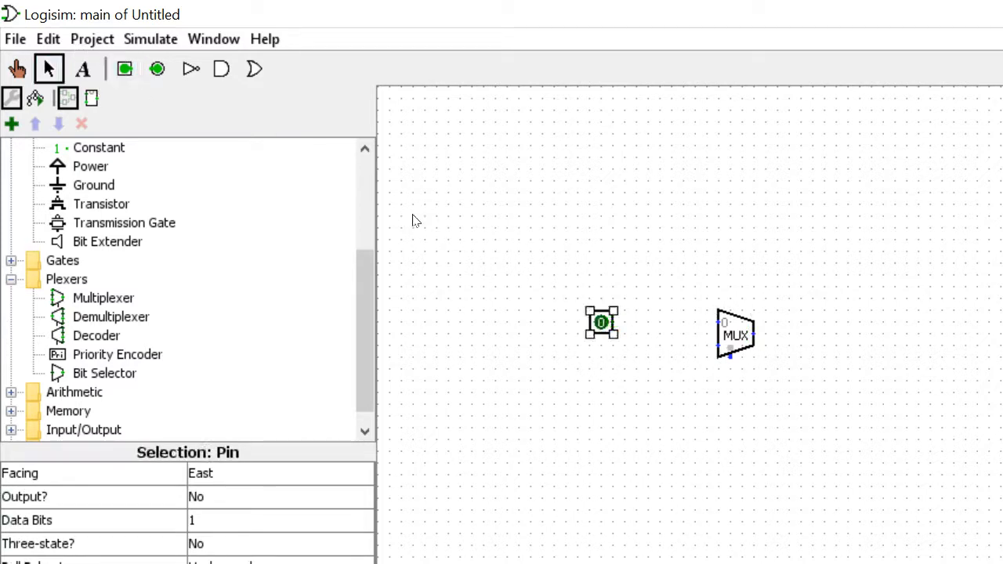
drag(613, 322, 717, 322)
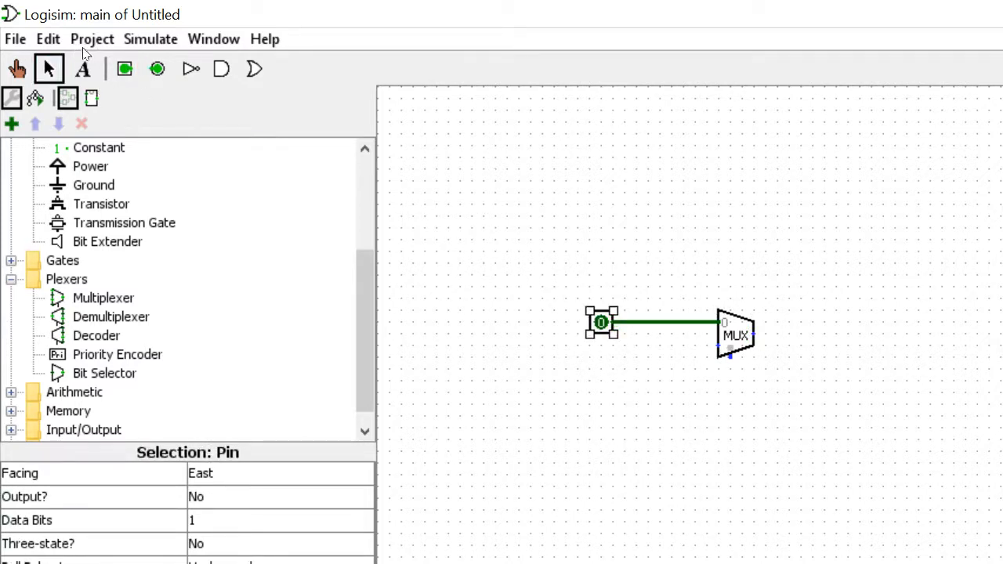
click(125, 69)
click(600, 346)
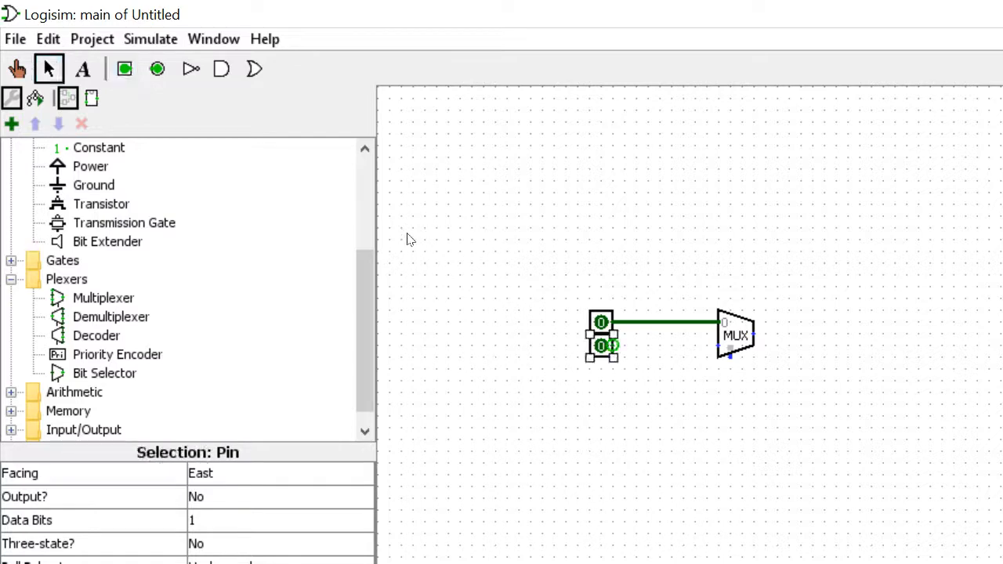
drag(613, 346, 718, 345)
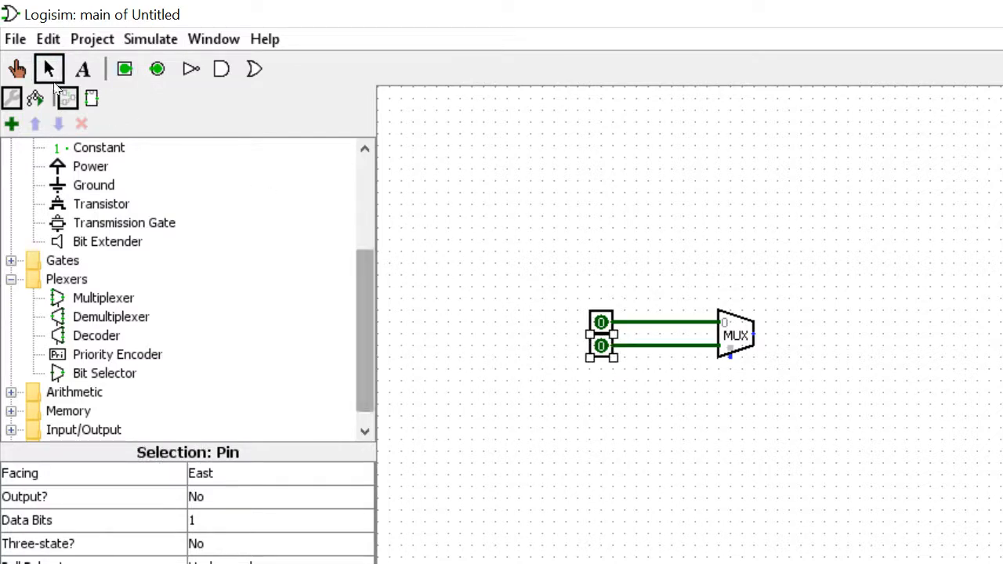
- Add an input pin below the multiplexer, set its facing to North and wire it to the select input
click(124, 69)
click(730, 404)
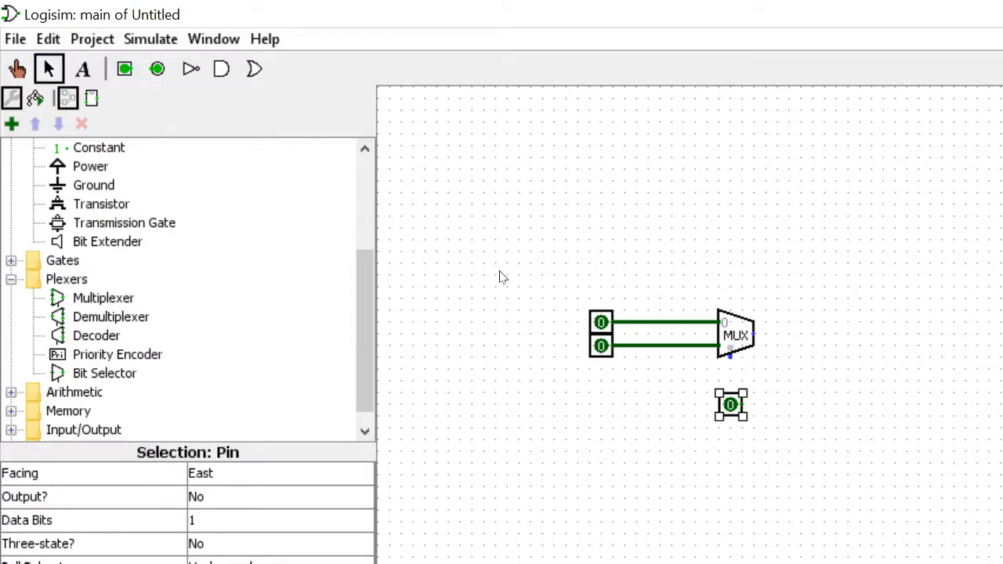
click(294, 473)
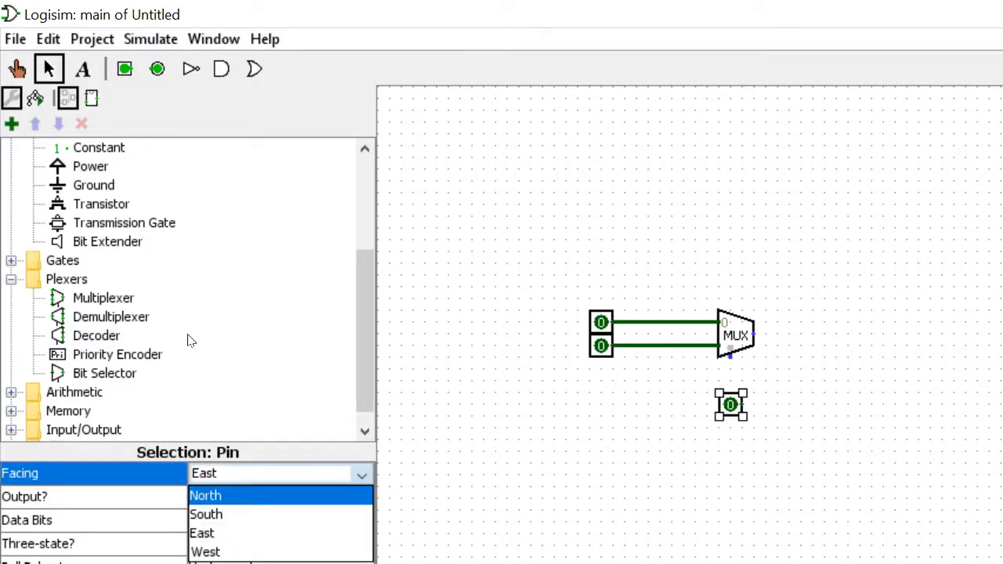
click(205, 495)
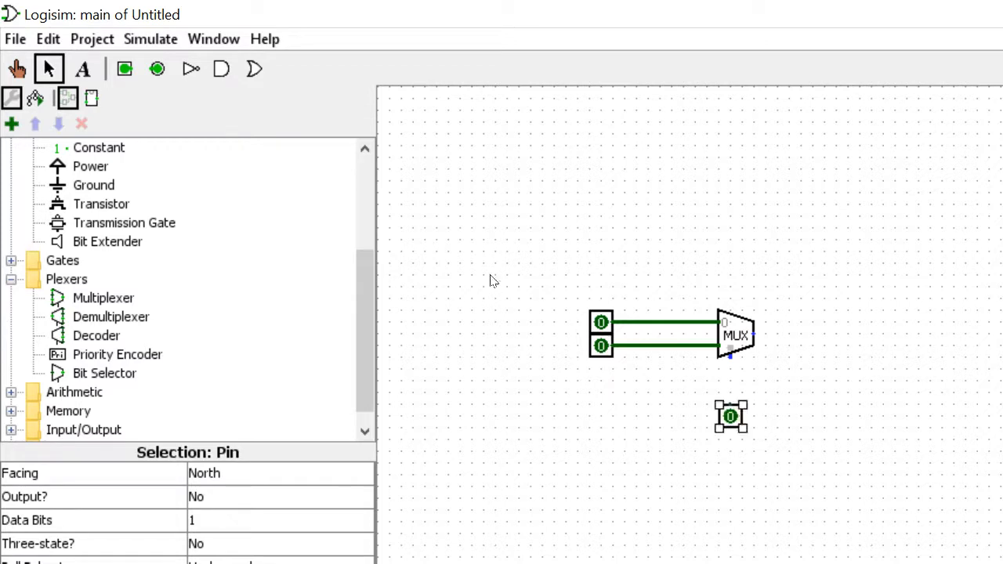
drag(730, 404, 730, 356)
- Add an output pin and wire it to the multiplexer's output
click(157, 68)
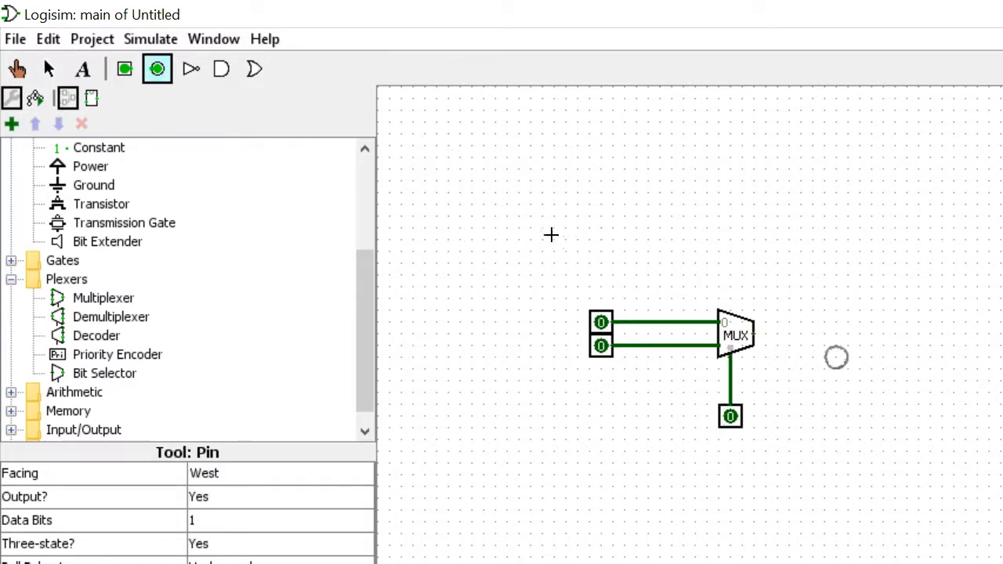
click(830, 334)
drag(756, 335, 824, 335)
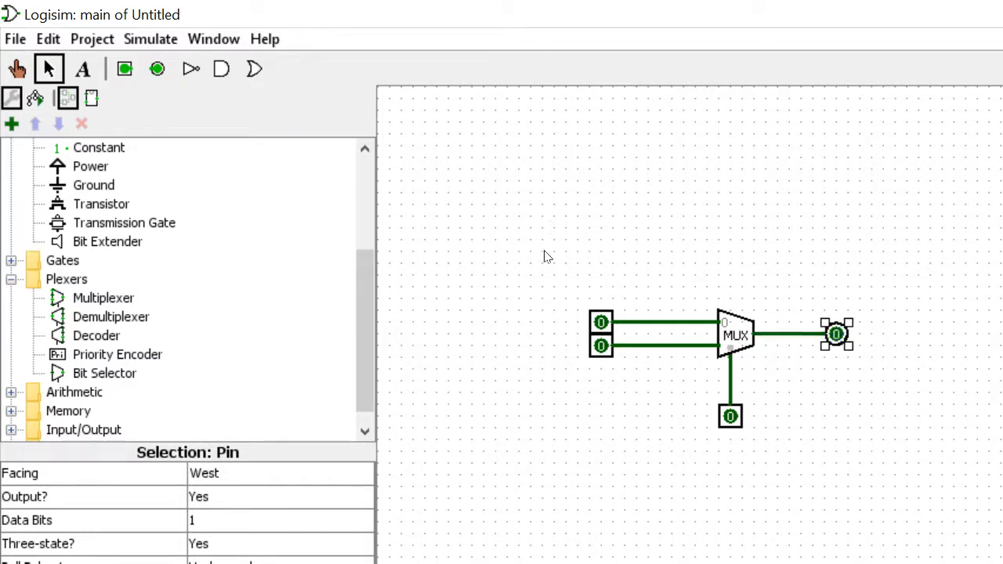
- Test the multiplexer by toggling its two data input pins and its select pin
click(17, 68)
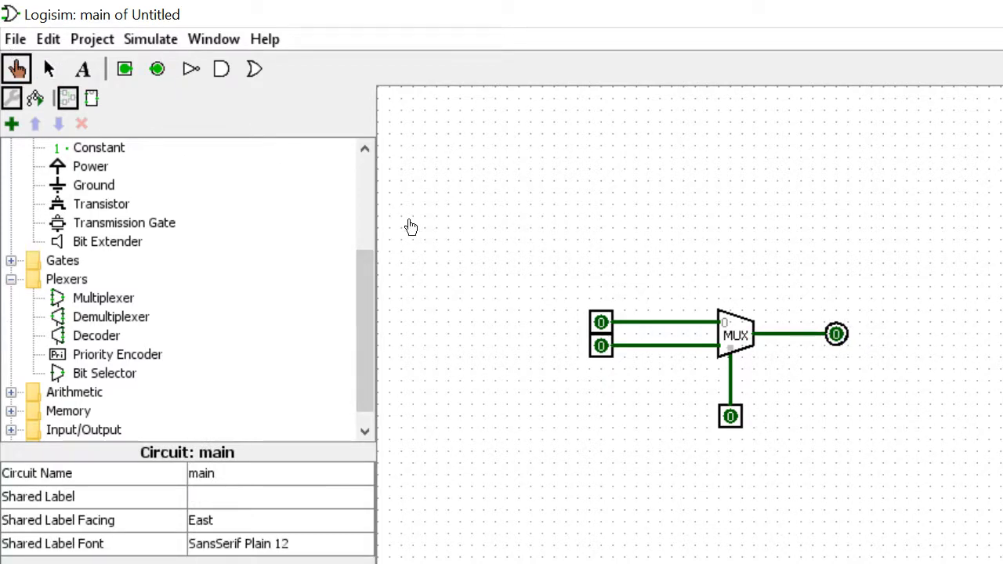
click(600, 322)
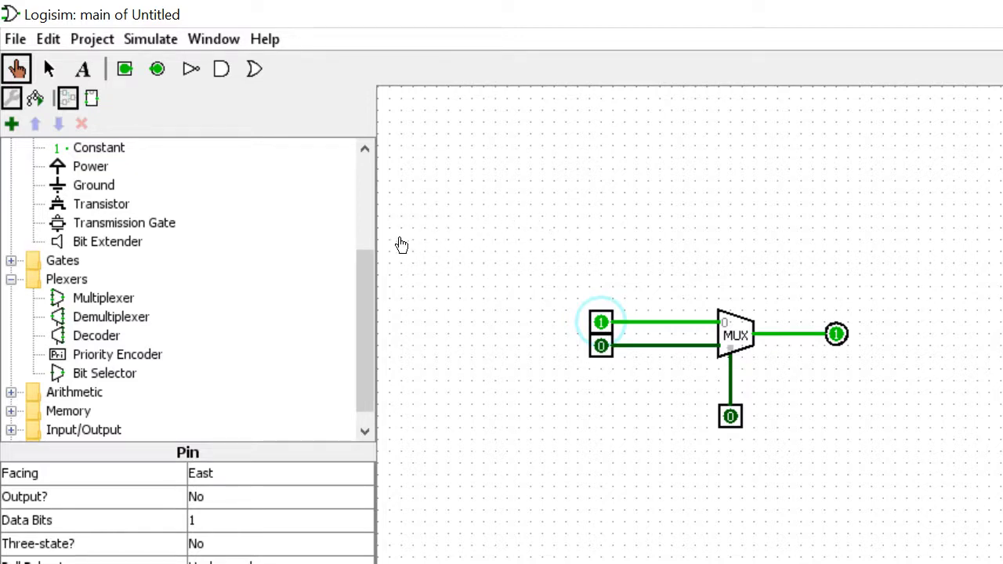
click(600, 346)
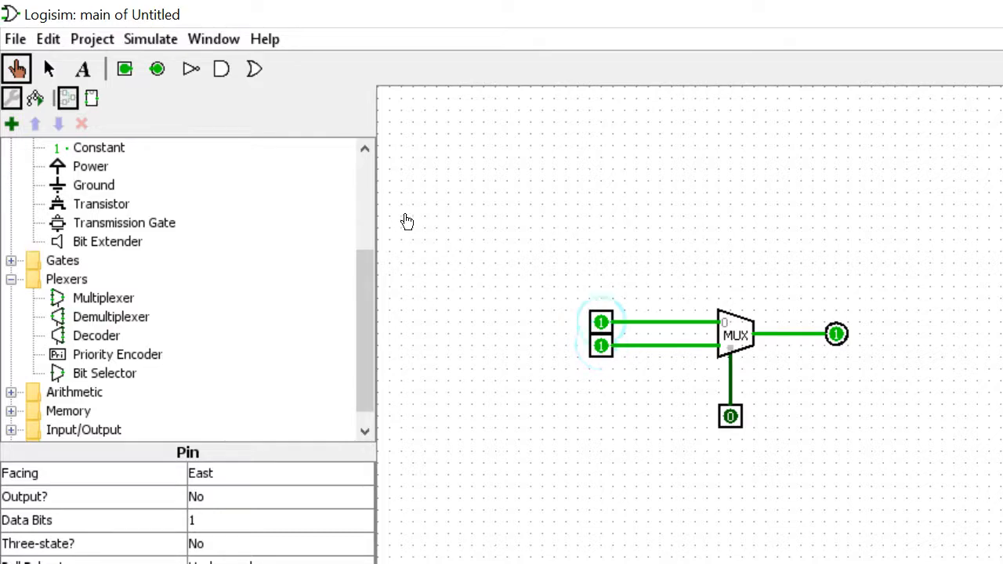
click(600, 322)
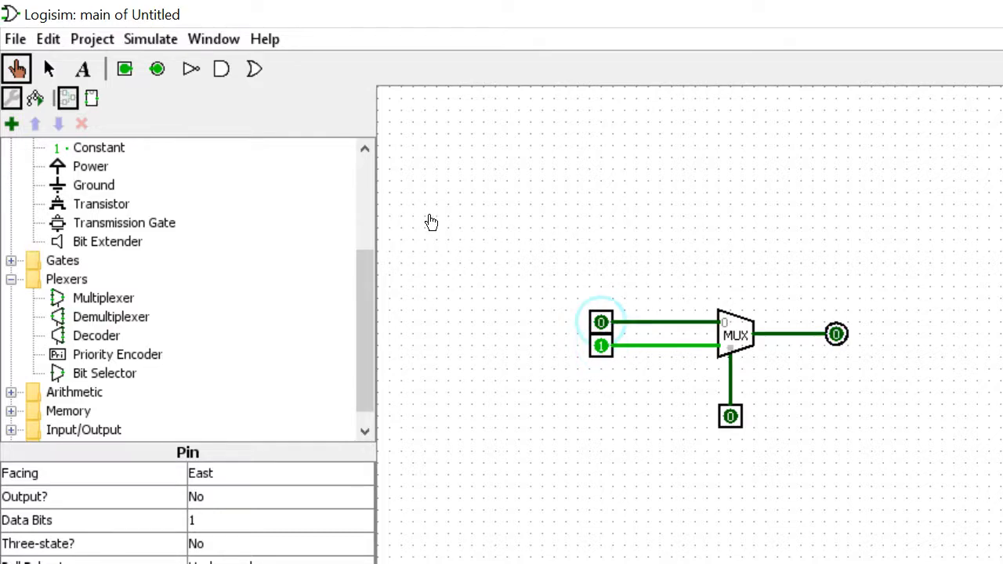
click(730, 416)
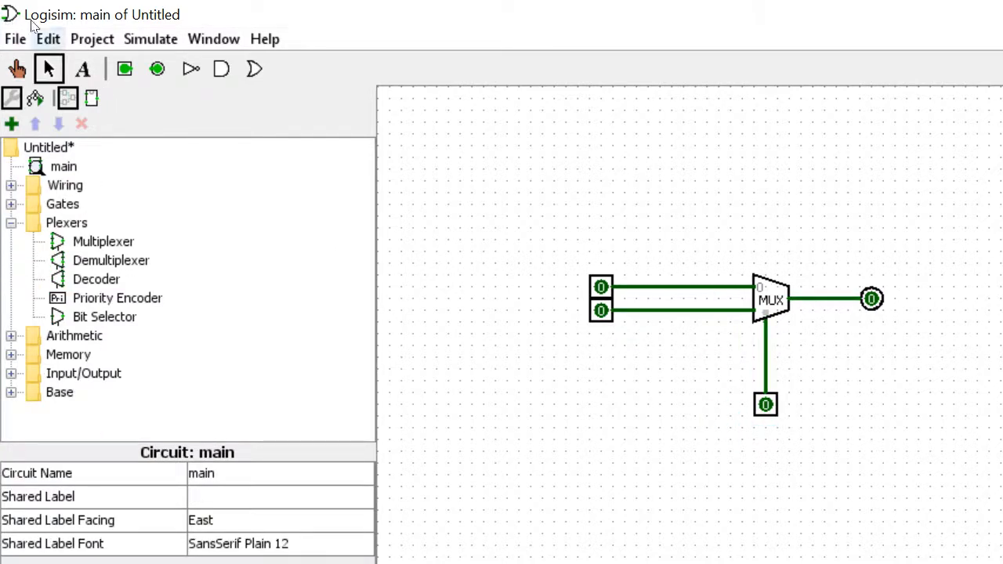
- Run Analyze Circuit on the multiplexer circuit and accept computing a truth table
click(92, 38)
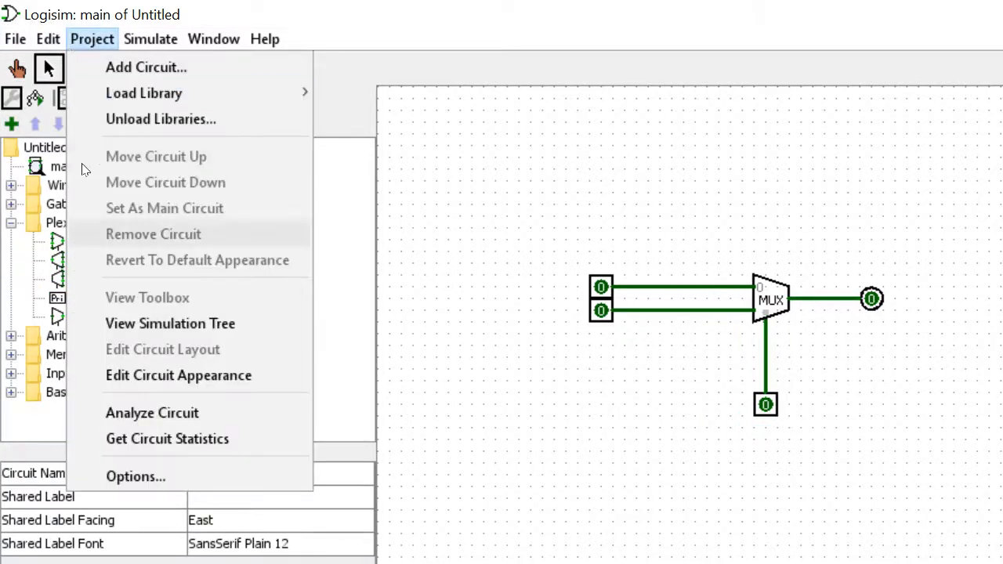
click(152, 412)
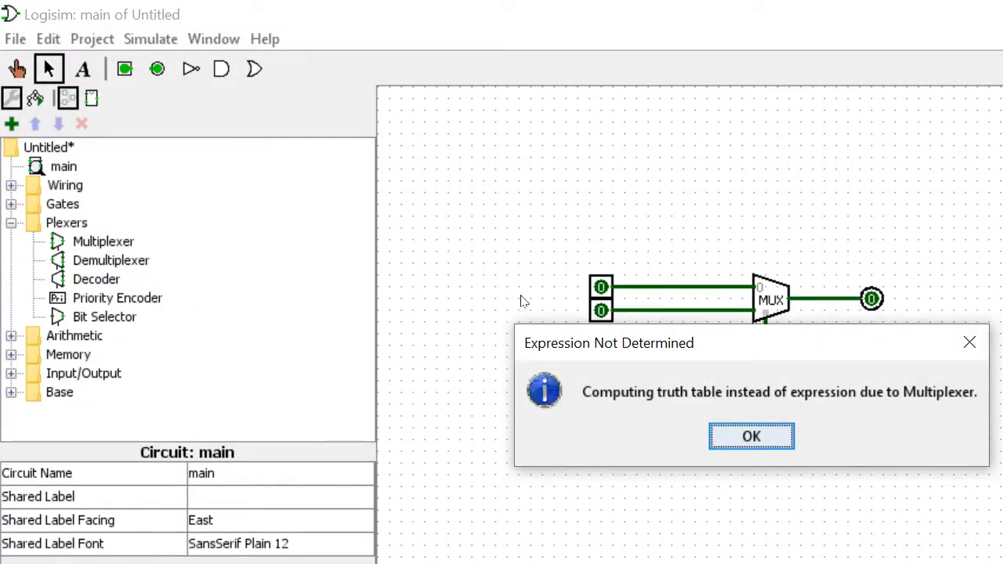
key(Return)
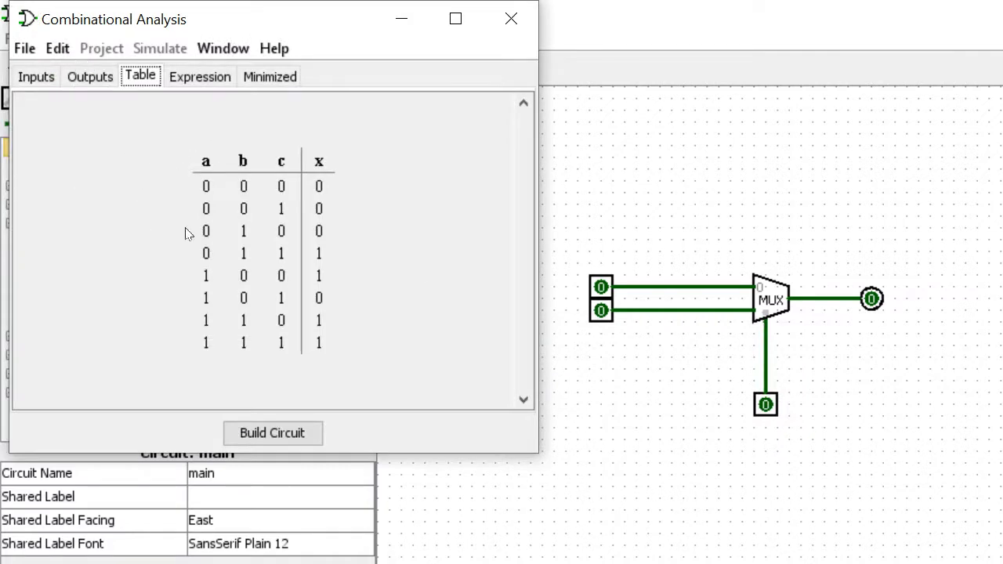
key(Tab)
key(space)
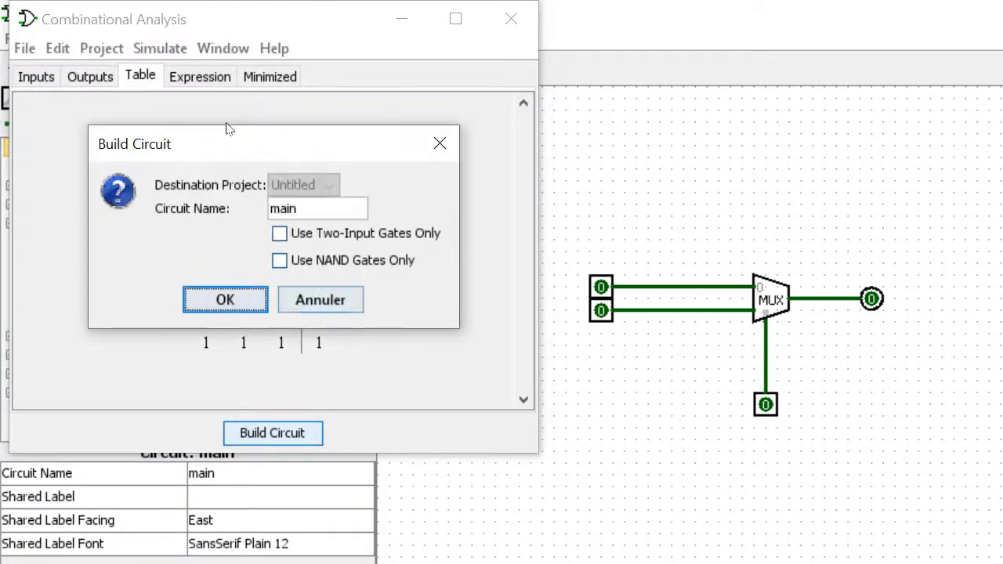
key(Escape)
- Examine the analyzed circuit's inputs, outputs, truth table and Boolean expression
key(ctrl+Tab)
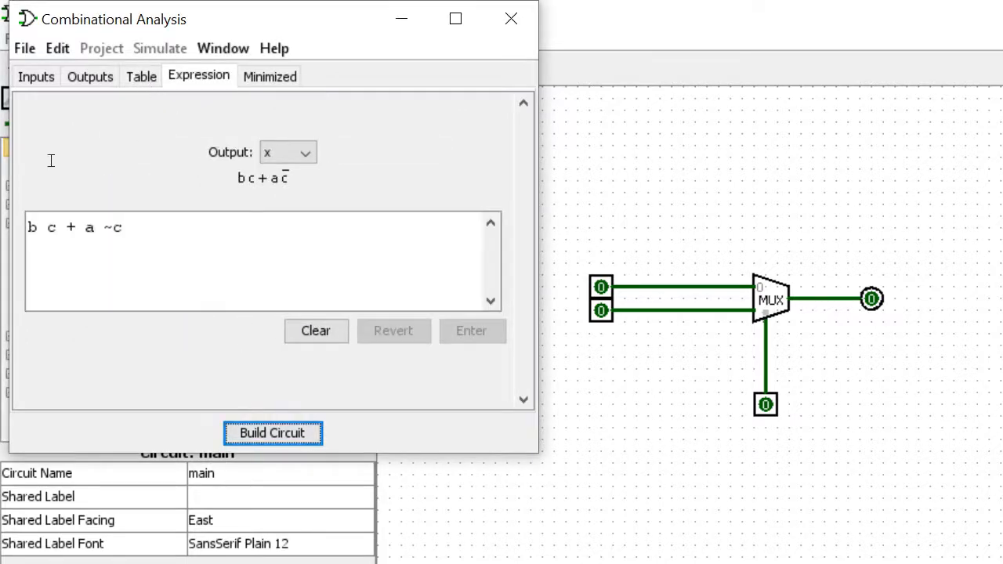
click(87, 75)
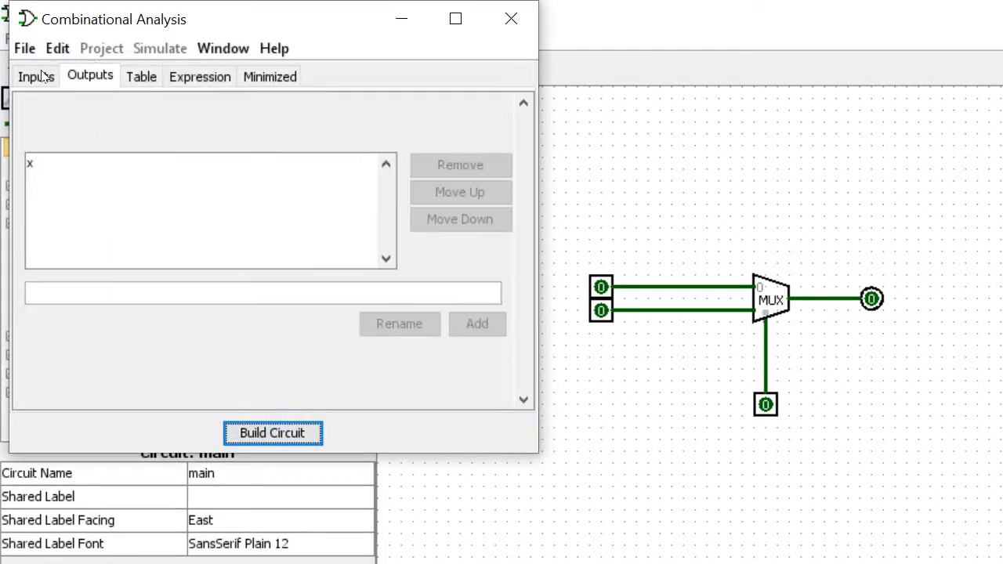
click(41, 75)
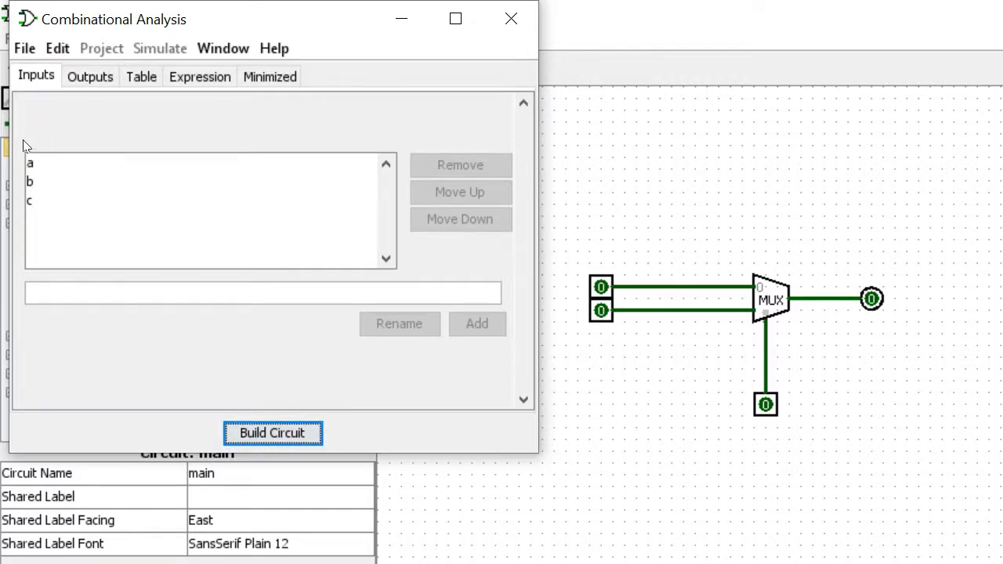
click(79, 76)
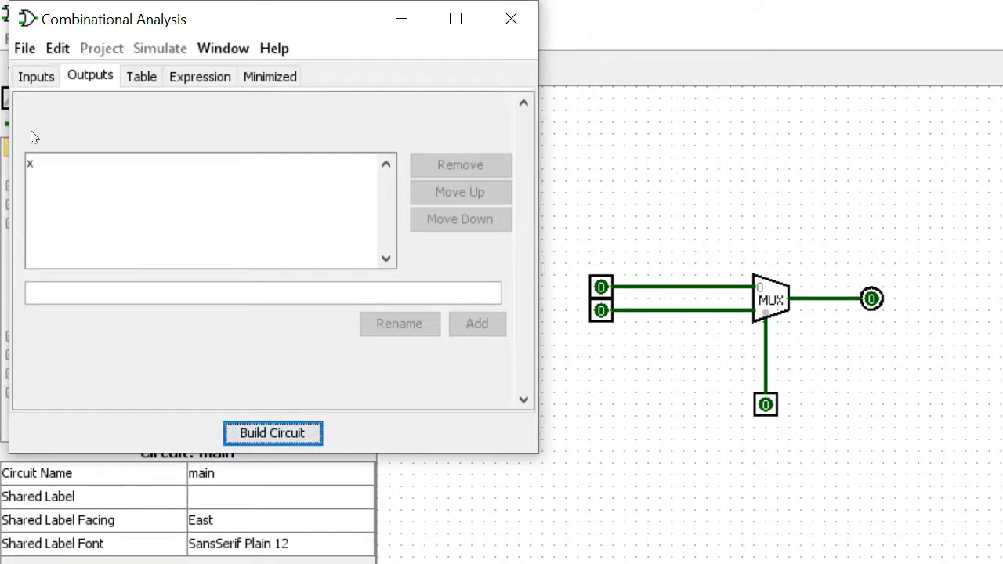
click(33, 76)
click(75, 70)
click(134, 77)
click(197, 78)
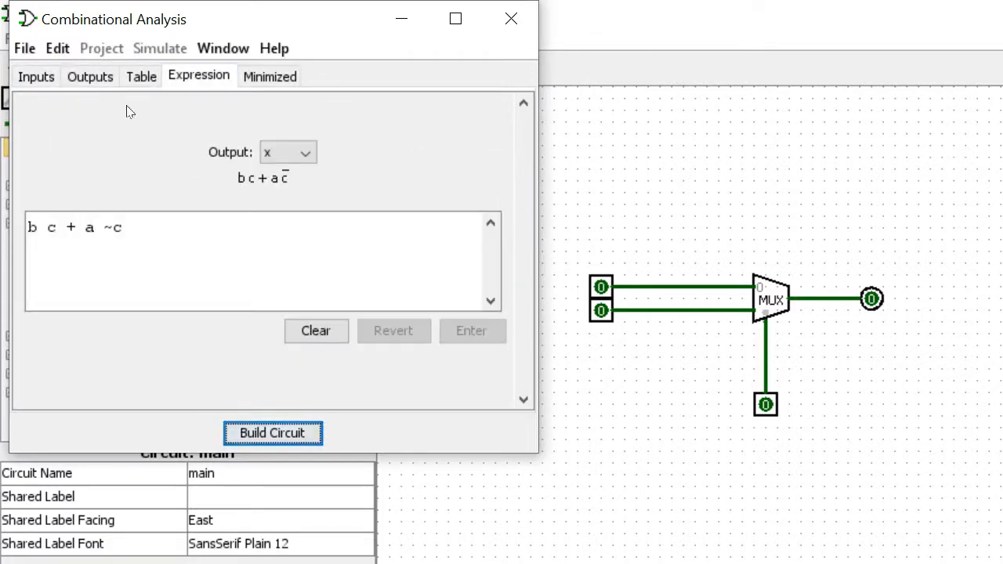
- Set the minimized expression format for output x to Product of sums
click(269, 76)
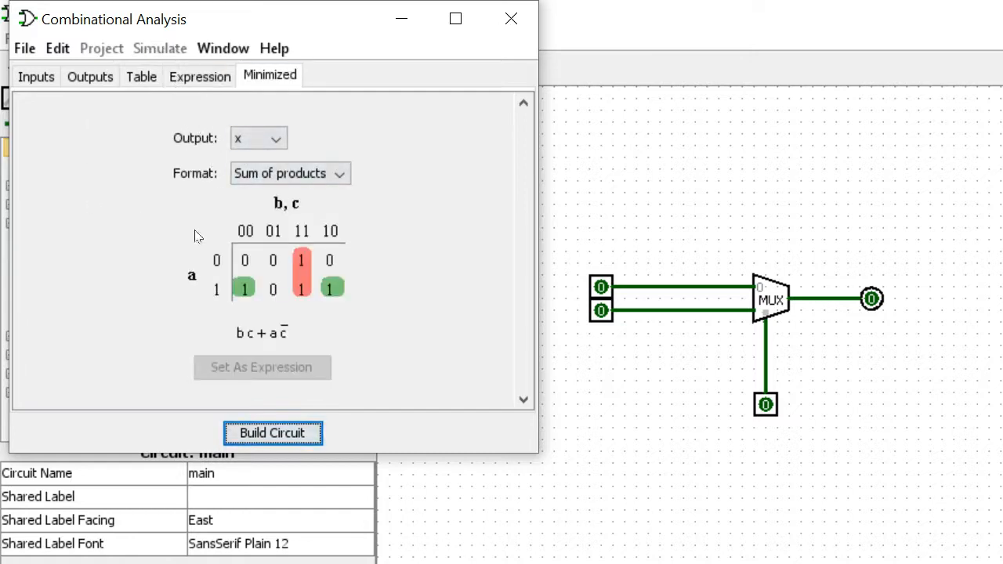
click(302, 173)
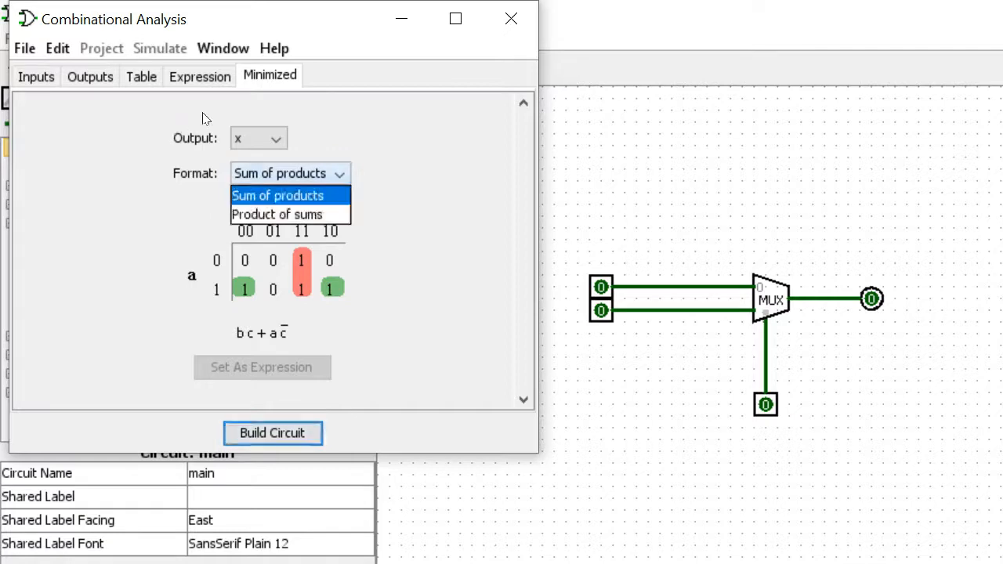
click(277, 214)
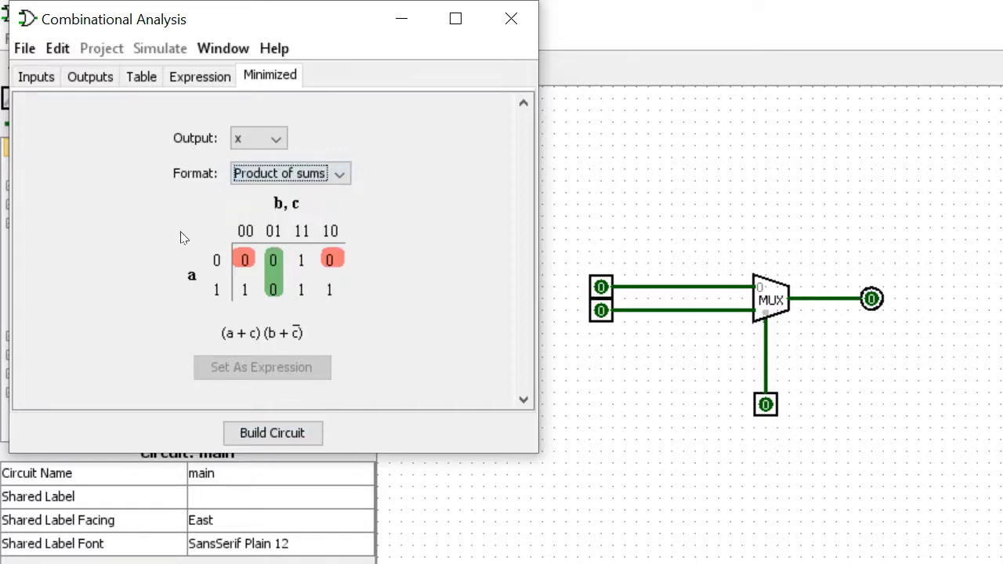
- Build the circuit from the minimized expression, replacing the existing circuit main
click(272, 432)
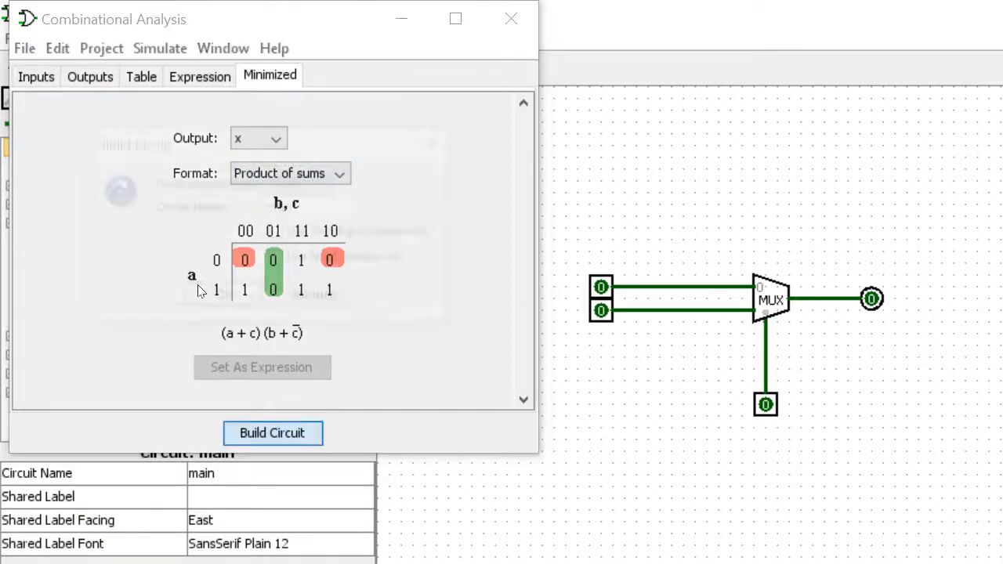
key(Return)
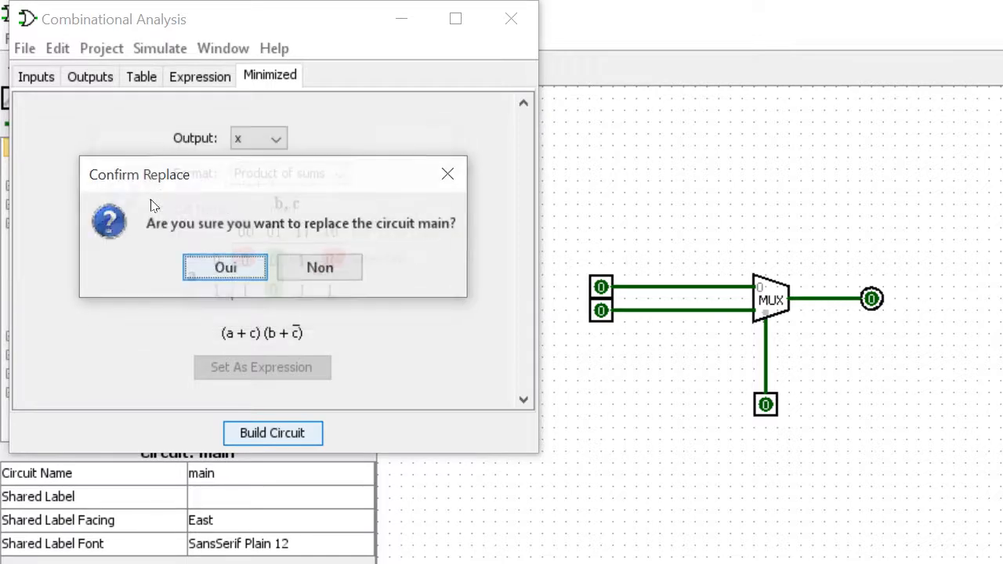
key(Return)
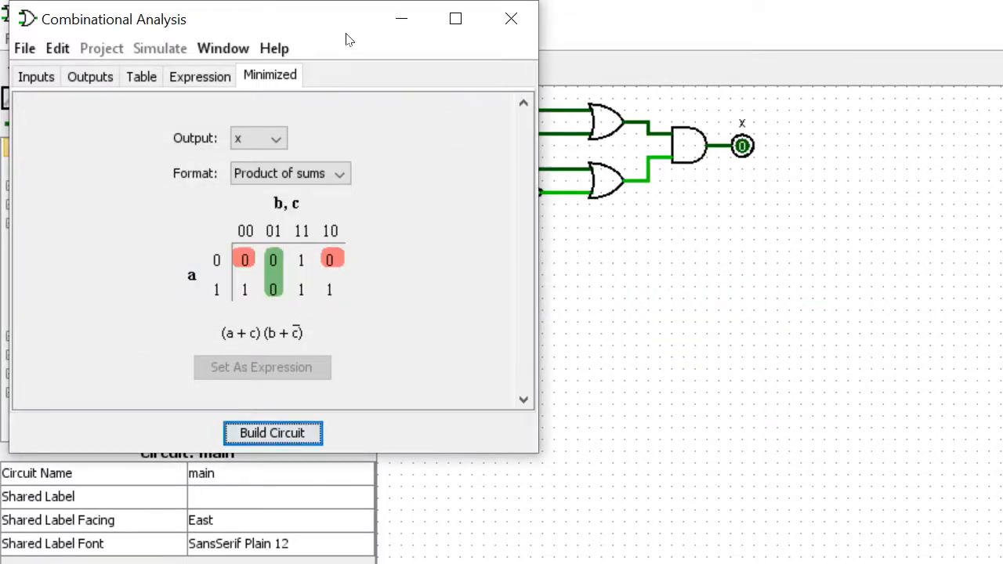
- Close the combinational analysis and create a new empty project
click(511, 19)
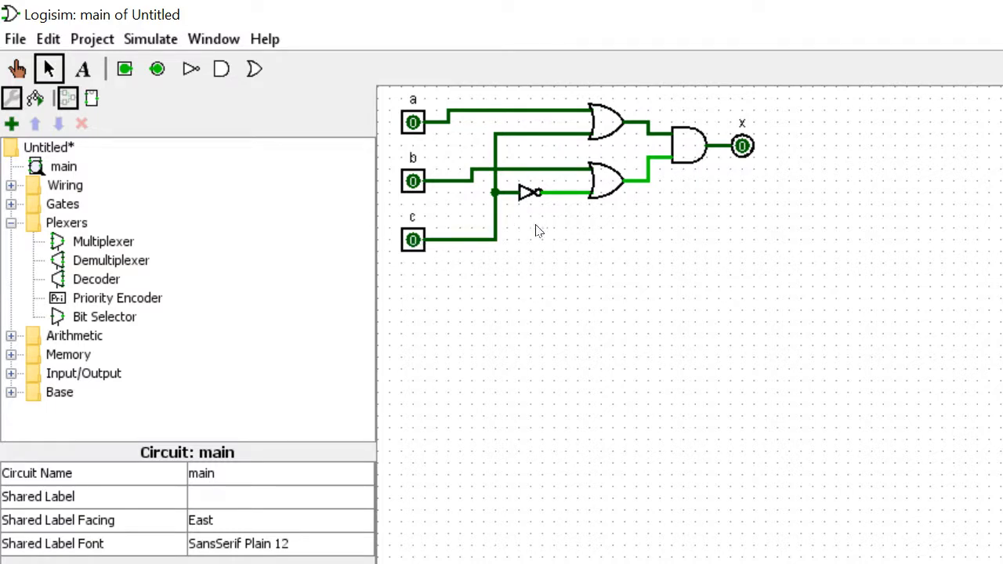
click(15, 39)
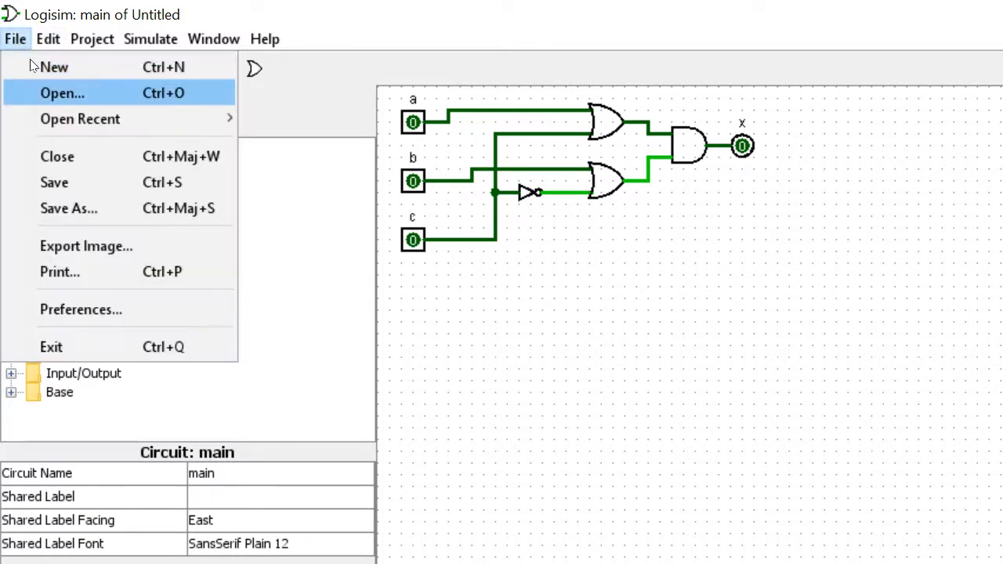
click(24, 65)
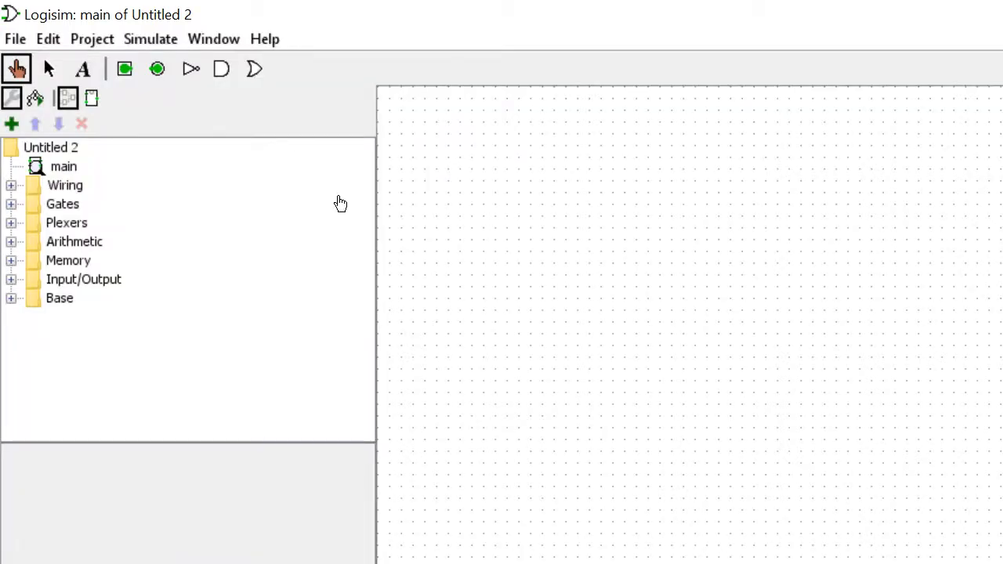
- Place a multiplexer with 2 select bits on the canvas and set its facing to South
click(11, 224)
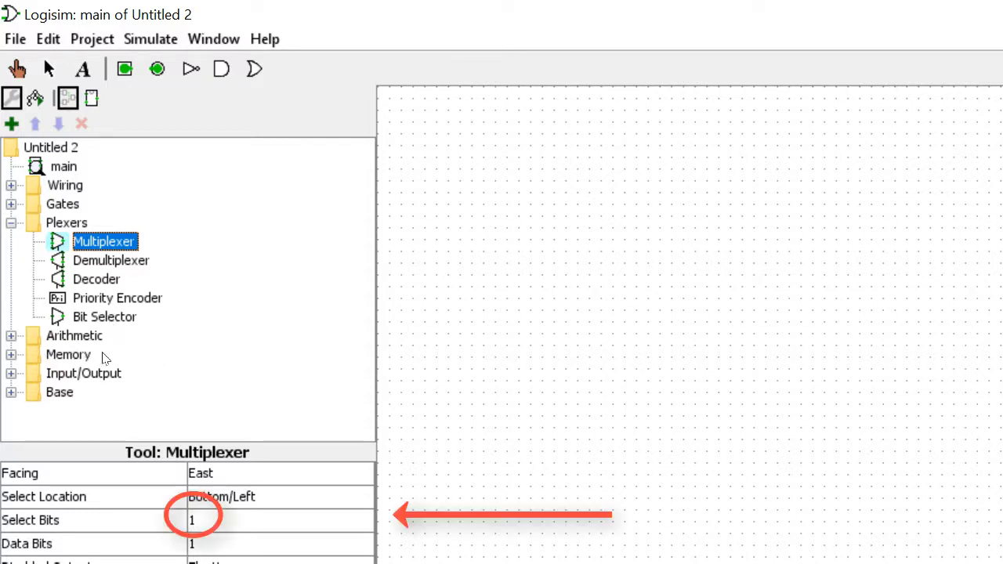
click(220, 521)
click(208, 561)
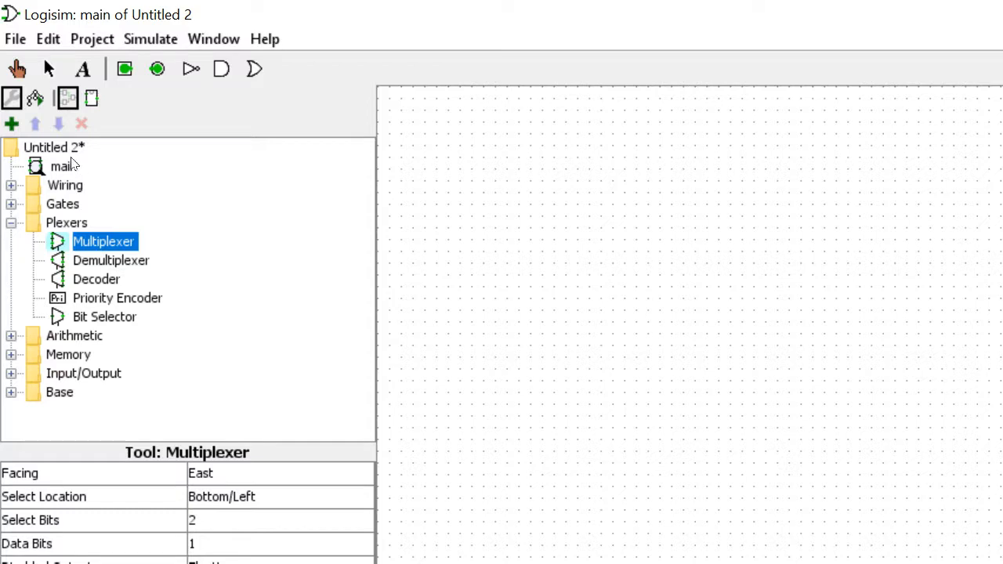
click(777, 322)
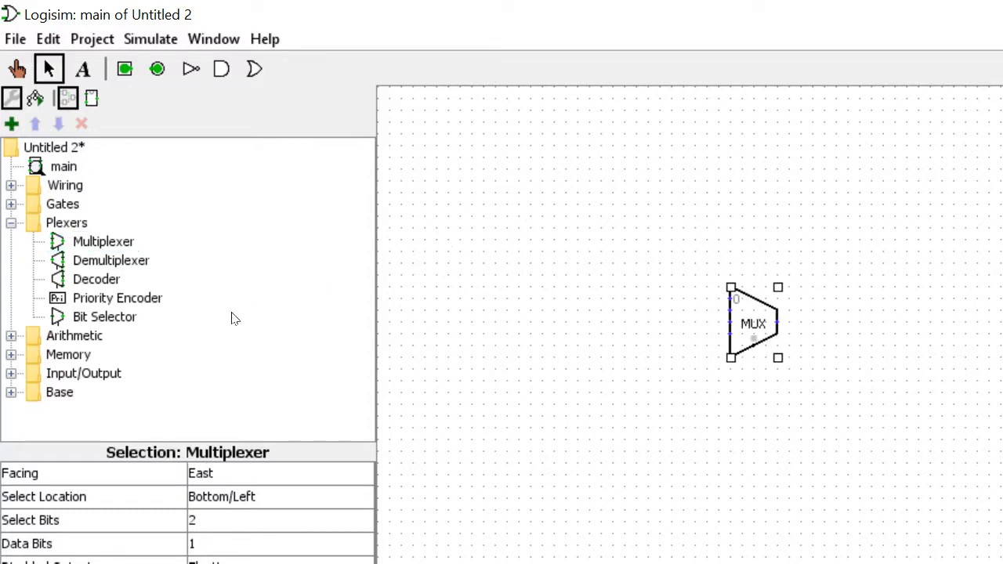
click(345, 474)
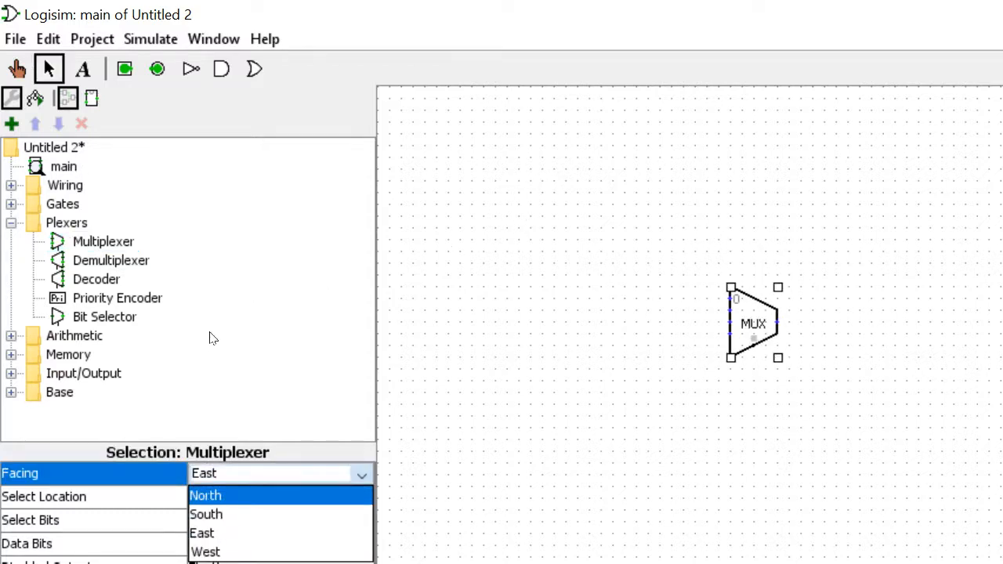
click(209, 514)
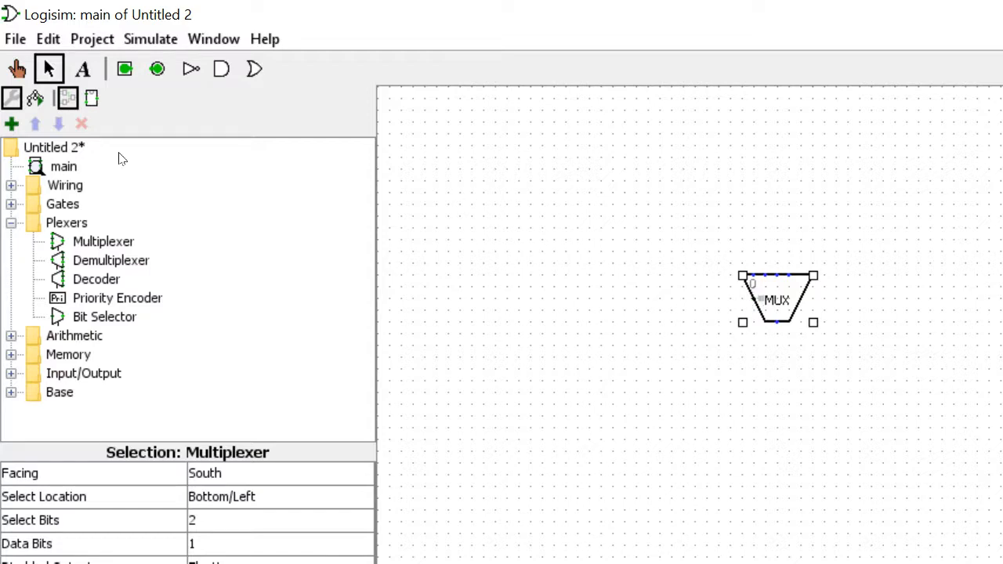
- Add four South-facing input pins above the multiplexer and wire each one to a data input
key(ctrl+4)
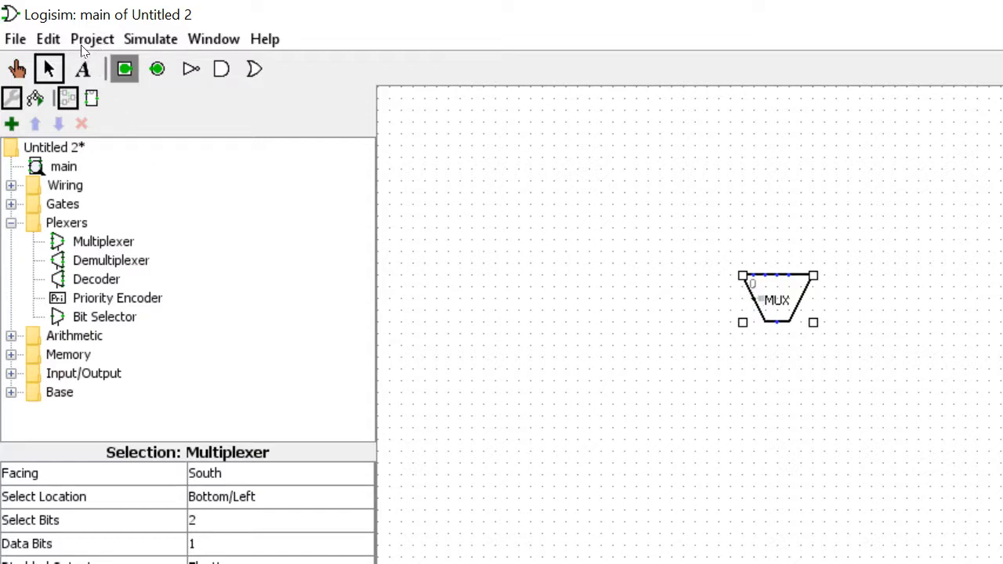
click(730, 193)
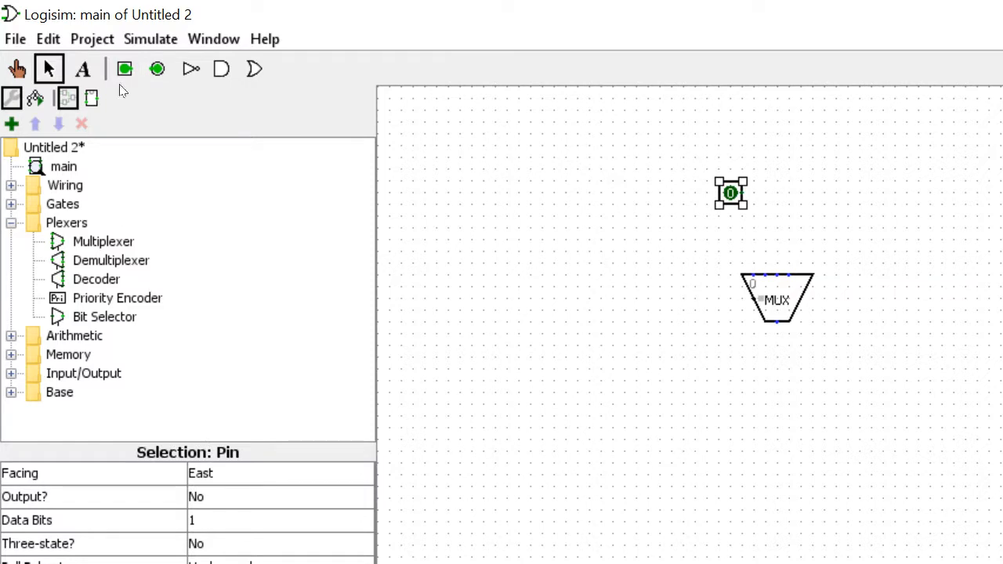
click(220, 475)
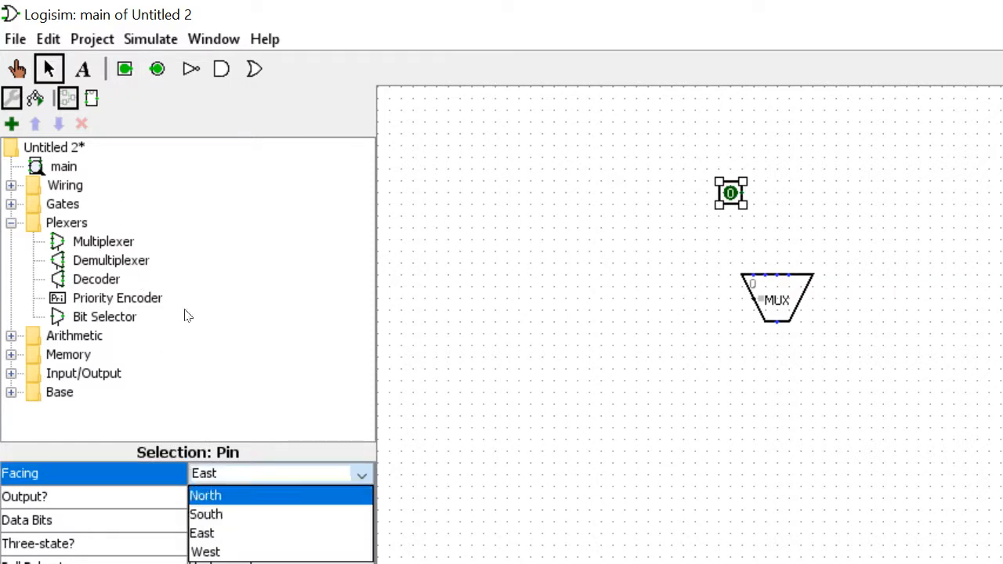
click(278, 472)
click(218, 474)
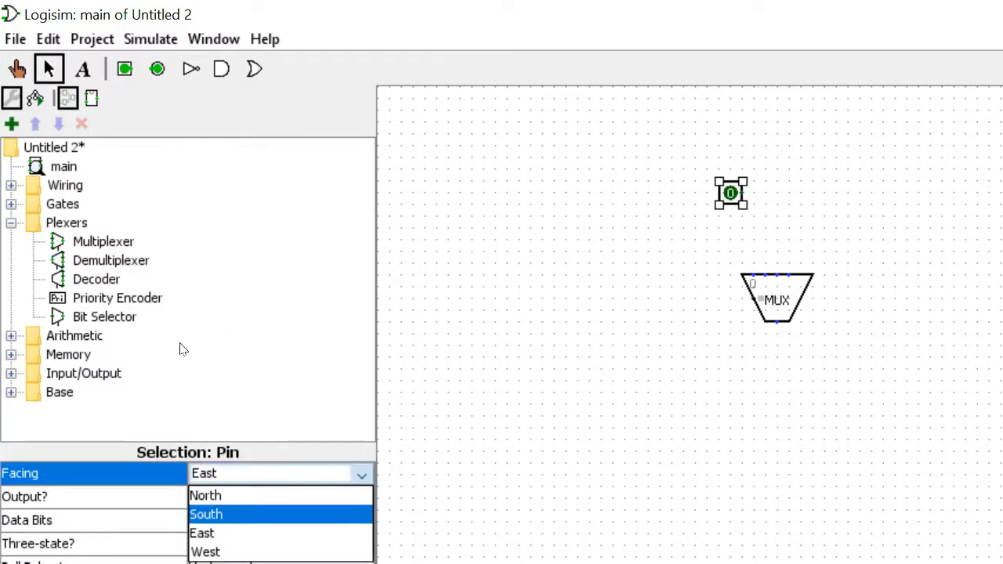
click(206, 514)
mouse_move(742, 181)
mouse_down()
mouse_move(752, 226)
mouse_move(729, 204)
mouse_move(741, 206)
mouse_move(754, 275)
mouse_up()
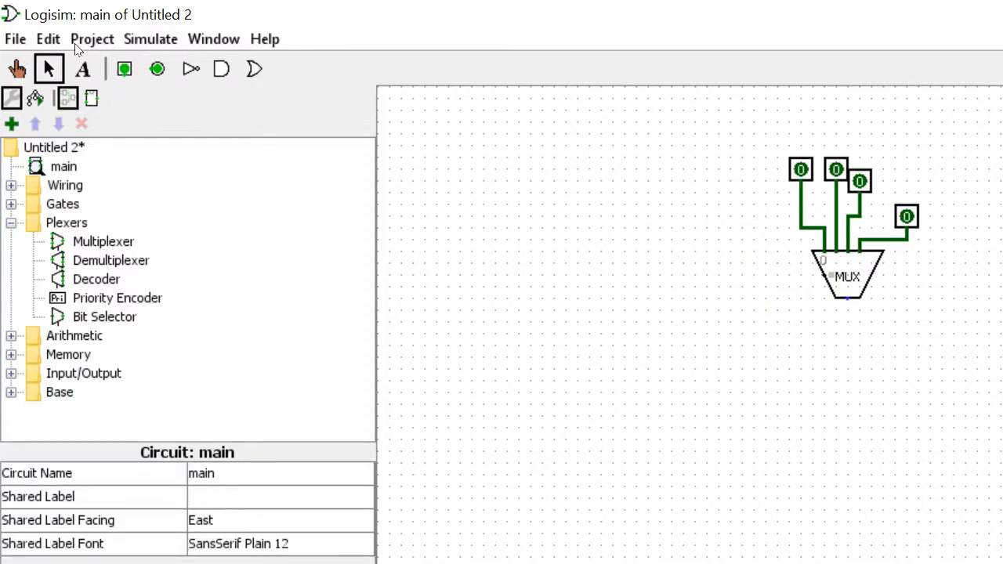
- Add an East-facing input pin beside the multiplexer, wire it to the select input and set its data bits to 2
click(124, 68)
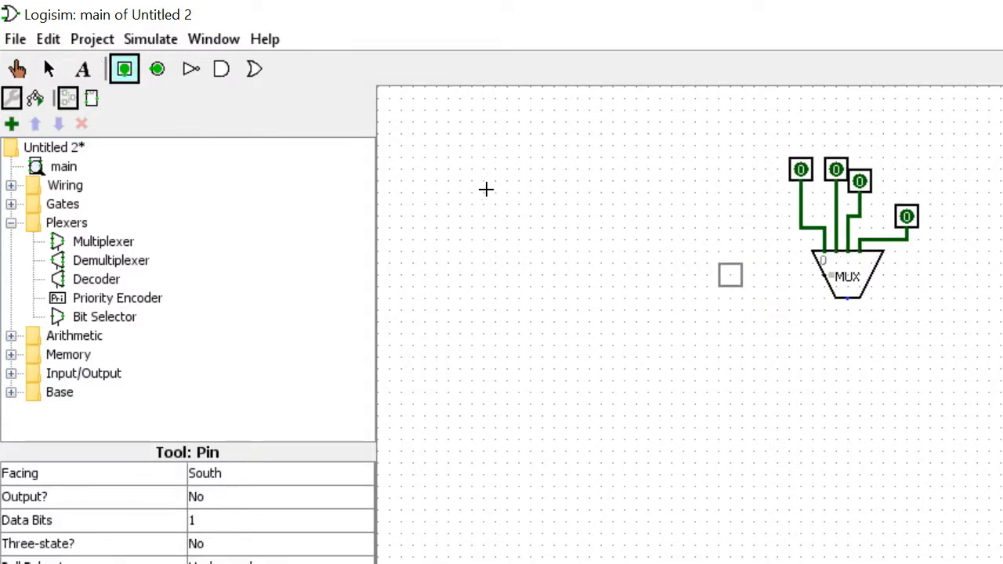
click(730, 275)
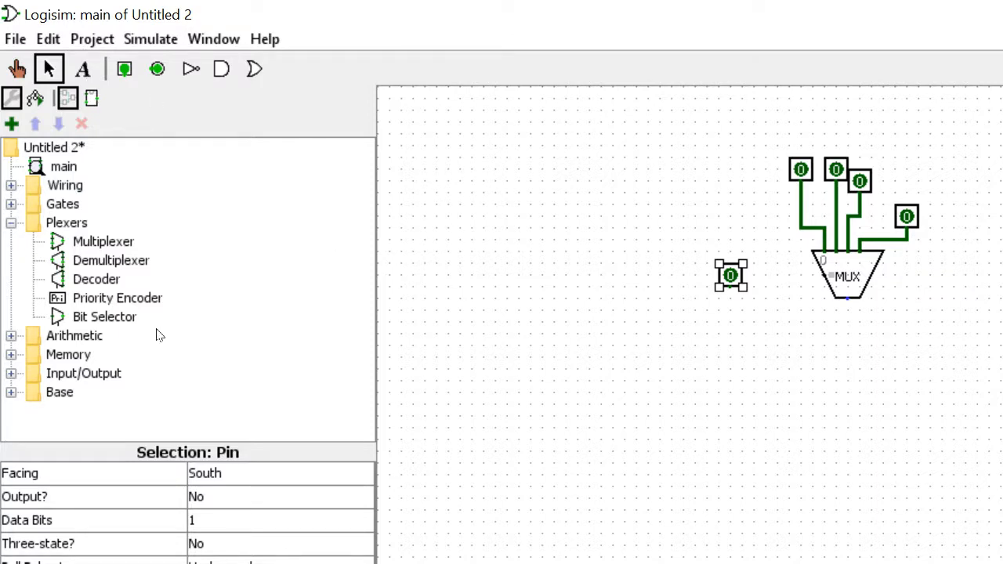
click(233, 473)
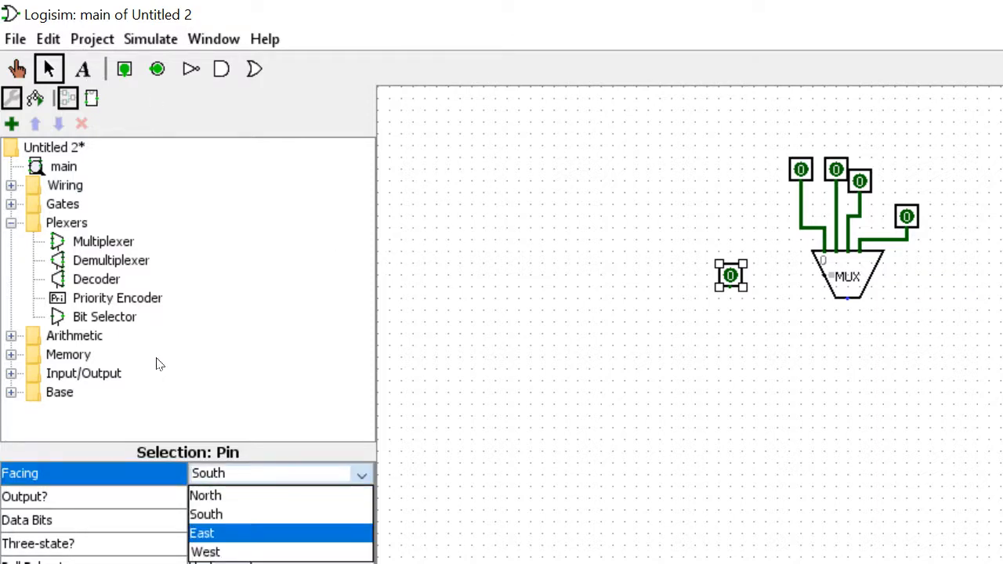
click(233, 533)
drag(735, 286, 822, 276)
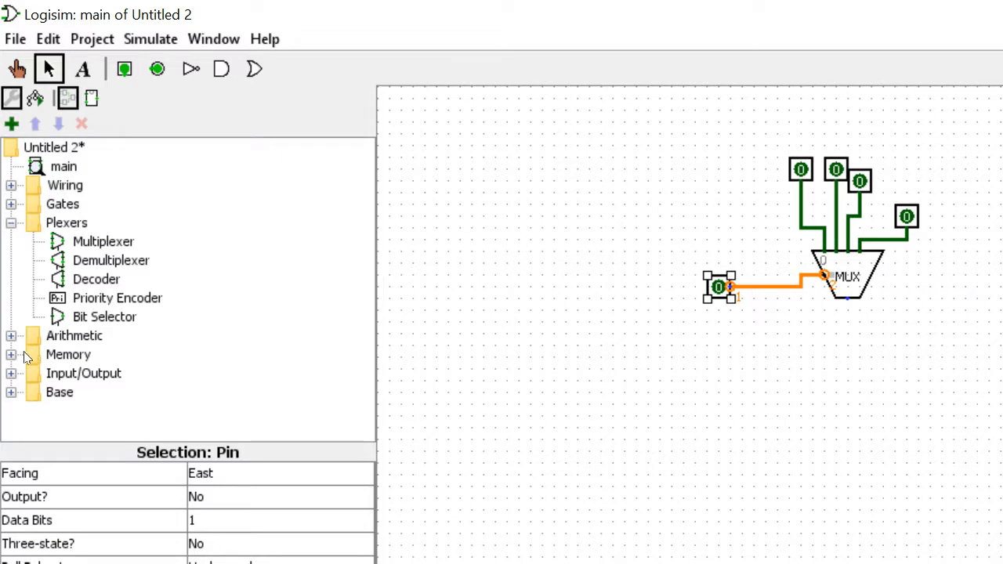
click(235, 520)
key(Return)
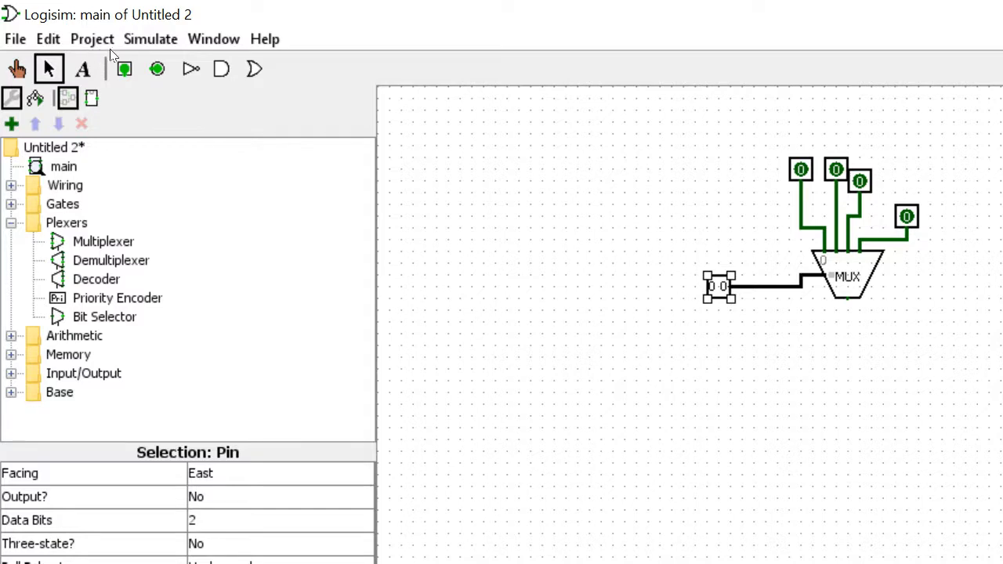
- Add a North-facing output pin below the multiplexer and wire it to the multiplexer's output
click(156, 69)
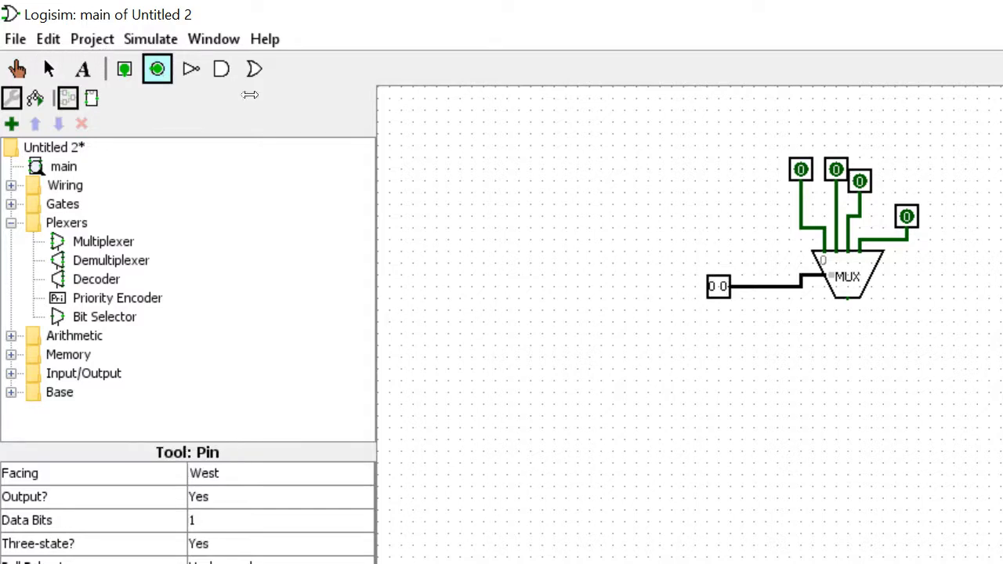
click(848, 345)
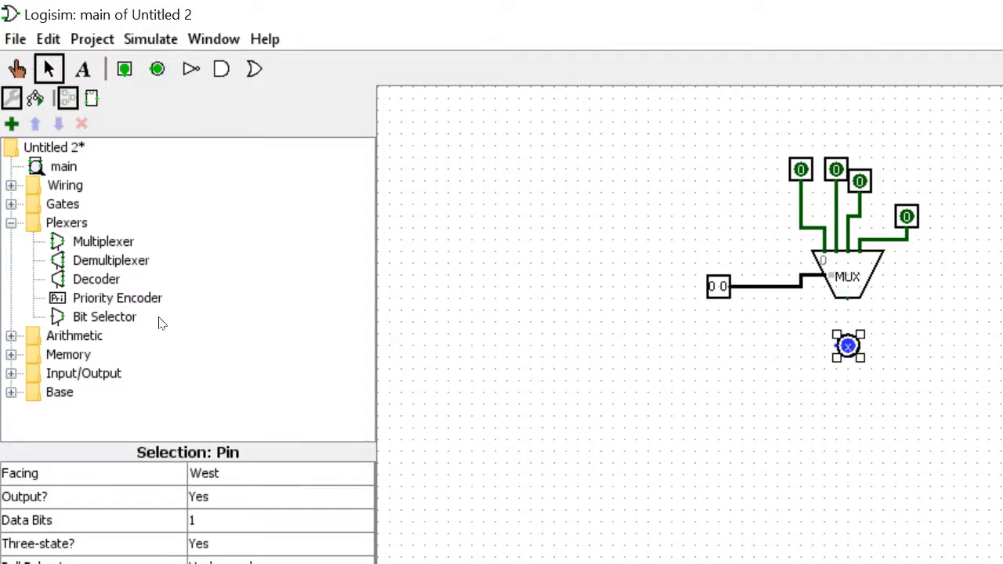
click(237, 475)
click(243, 497)
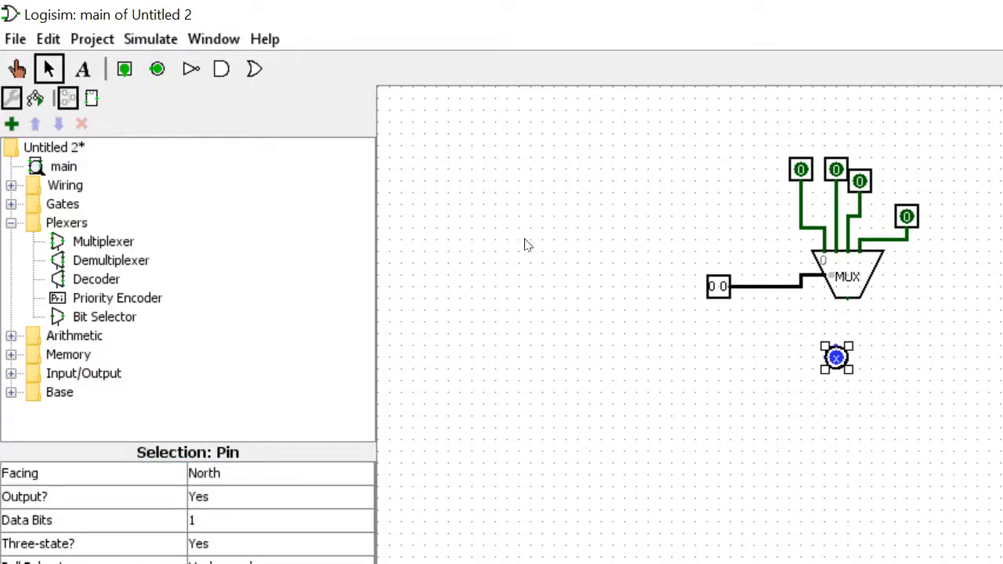
mouse_move(836, 357)
mouse_down()
mouse_move(848, 357)
mouse_move(847, 299)
mouse_up()
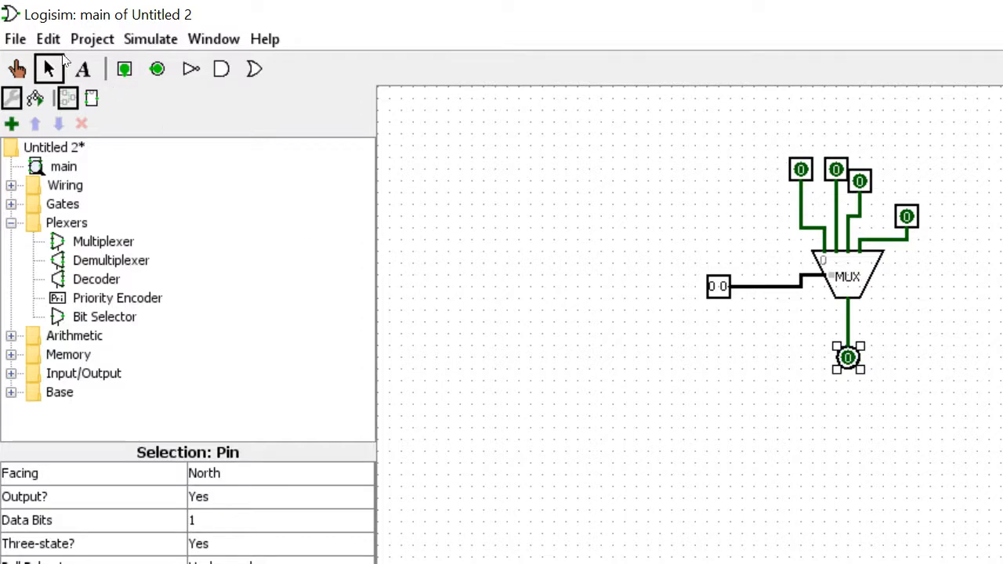
- Test the multiplexer by setting the select pin to 10 and the first three data inputs to 1
click(17, 68)
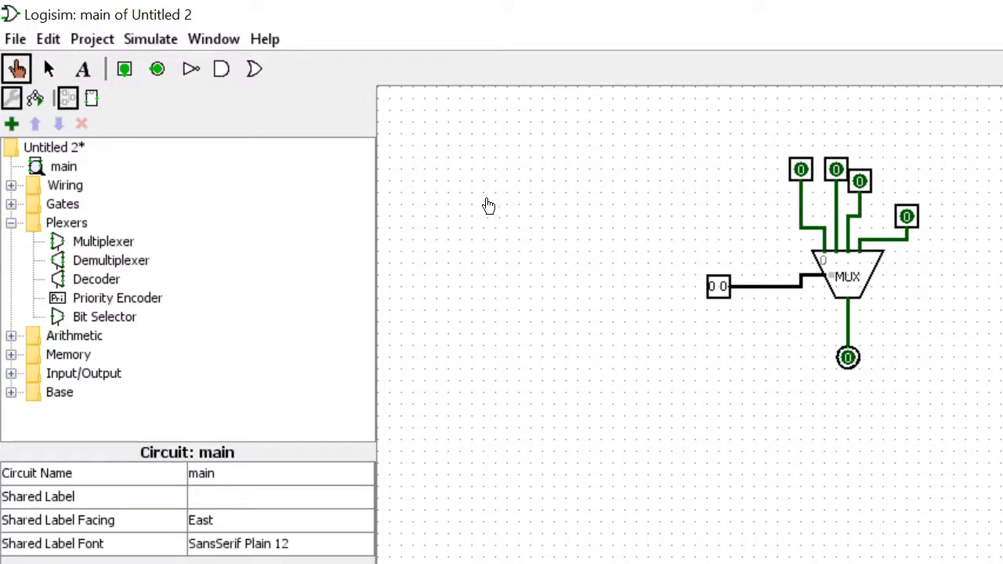
click(713, 286)
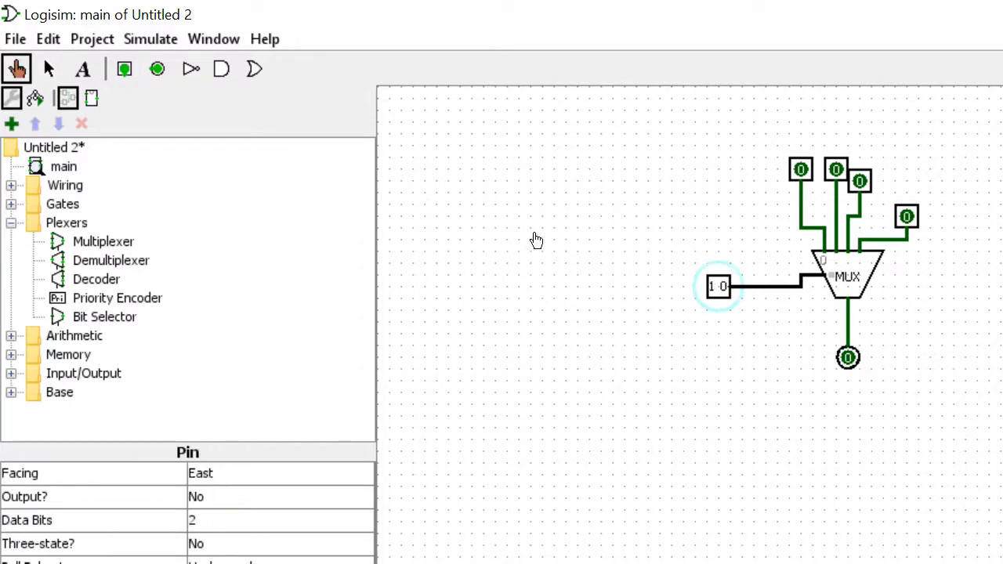
click(799, 170)
click(835, 169)
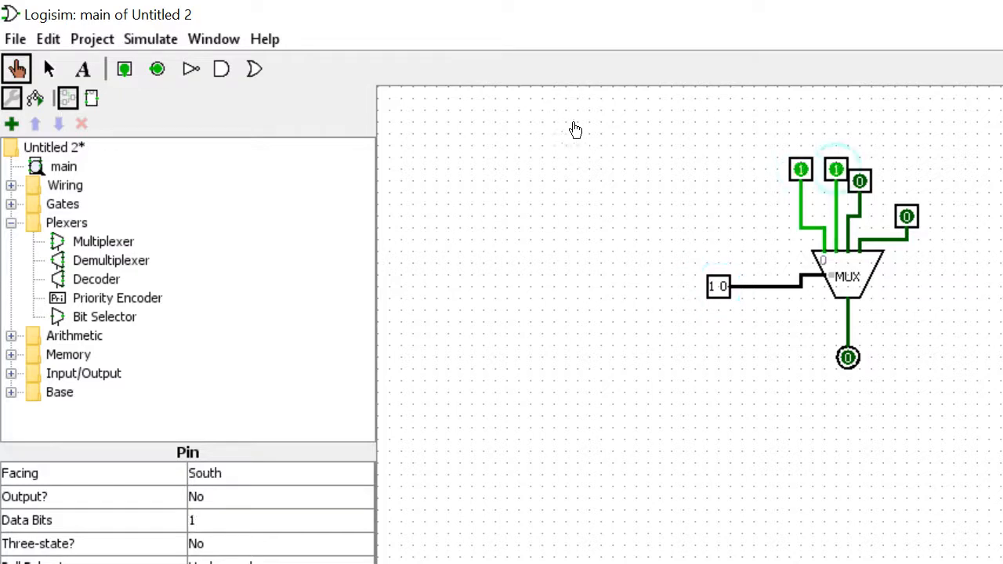
click(859, 181)
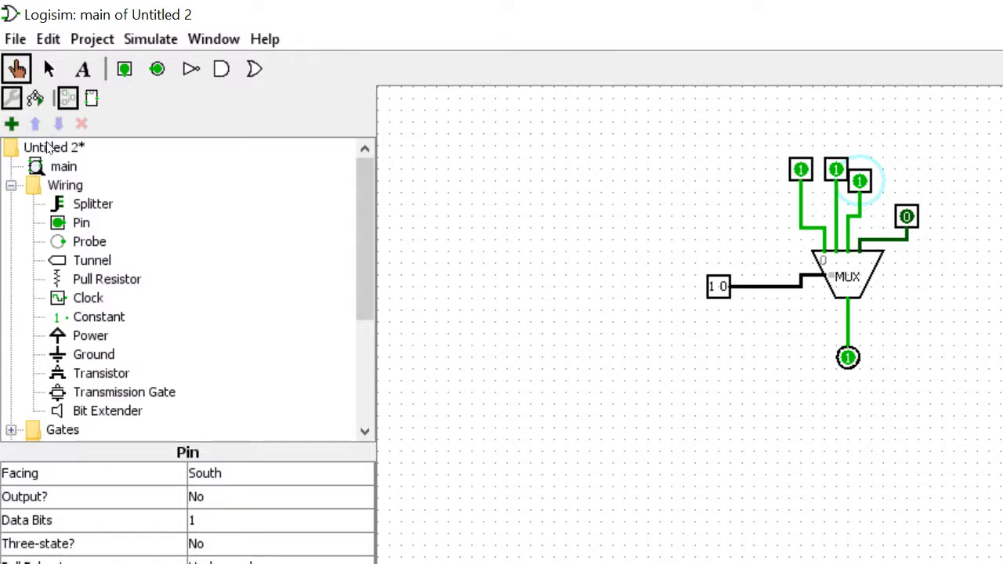
- Place a splitter with fan out 2 and bit width 2 on the canvas and move it near the 2-bit select pin
click(93, 204)
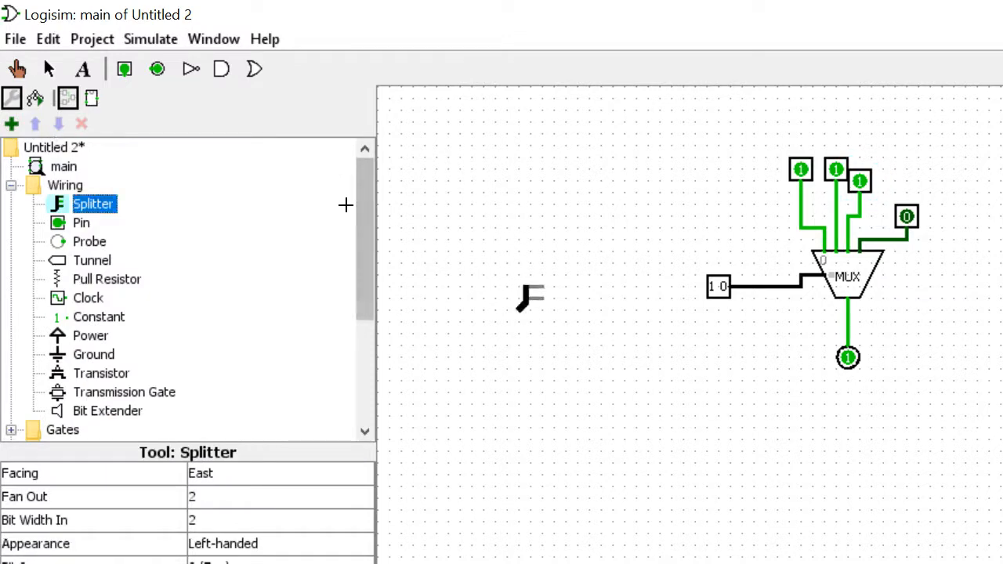
click(530, 298)
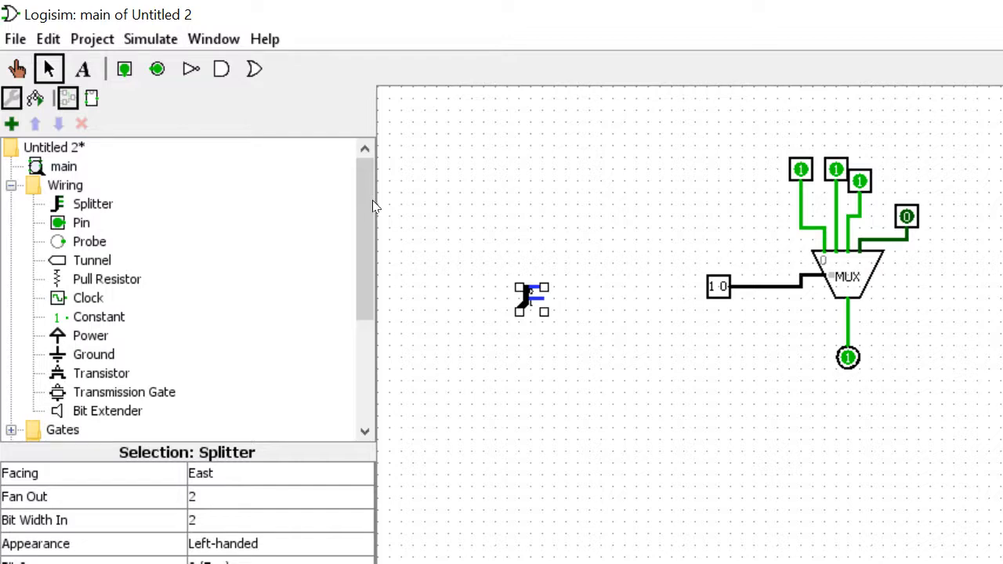
drag(526, 296, 573, 296)
drag(382, 198, 410, 210)
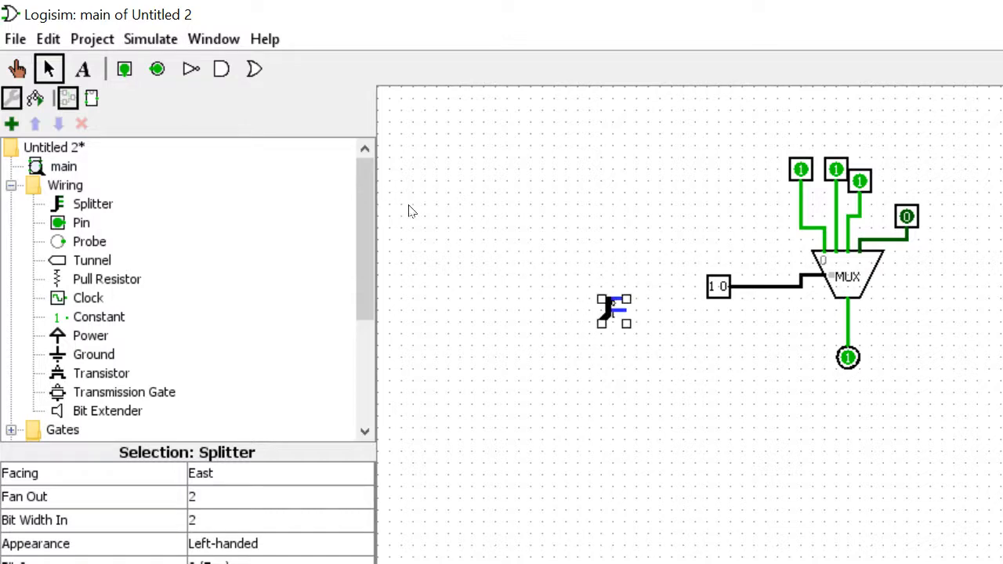
click(462, 170)
drag(497, 213, 503, 224)
drag(405, 205, 436, 207)
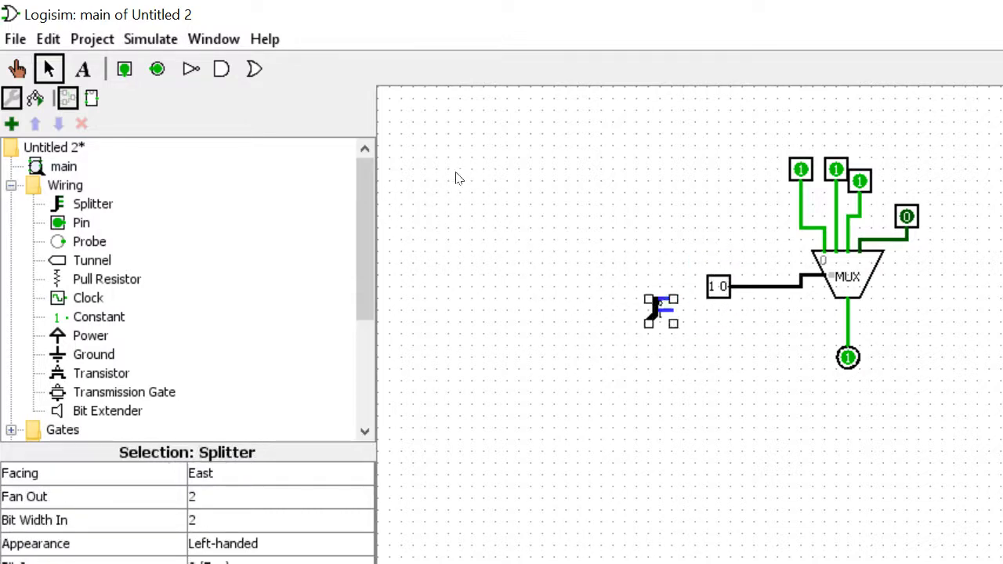
- Delete the 2-bit select pin and all of its wiring to the multiplexer
drag(454, 169, 526, 222)
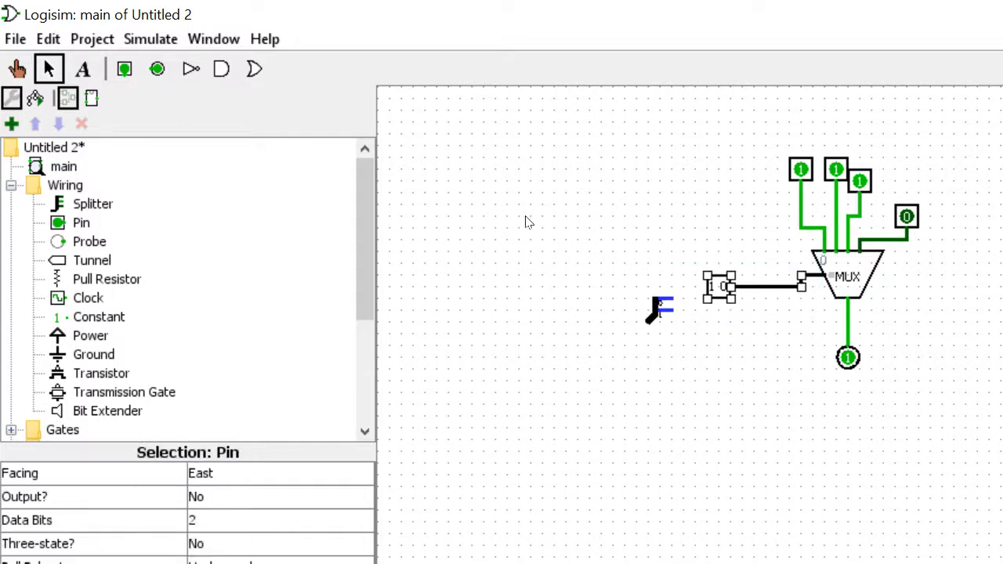
key(Delete)
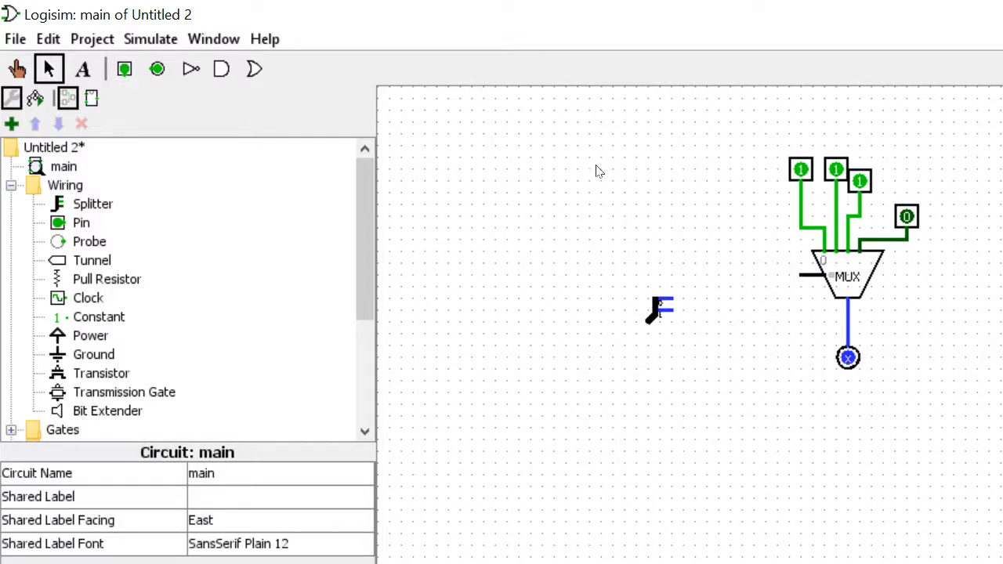
click(544, 182)
key(Delete)
- Move the splitter to the deleted select pin's place beside the multiplexer, with its facing set to East
drag(442, 206, 480, 189)
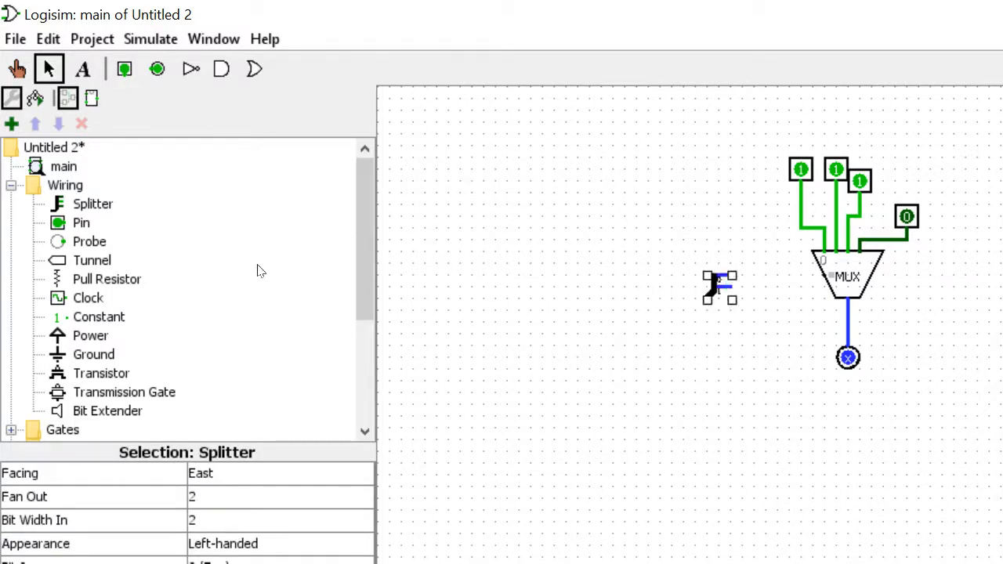
click(259, 475)
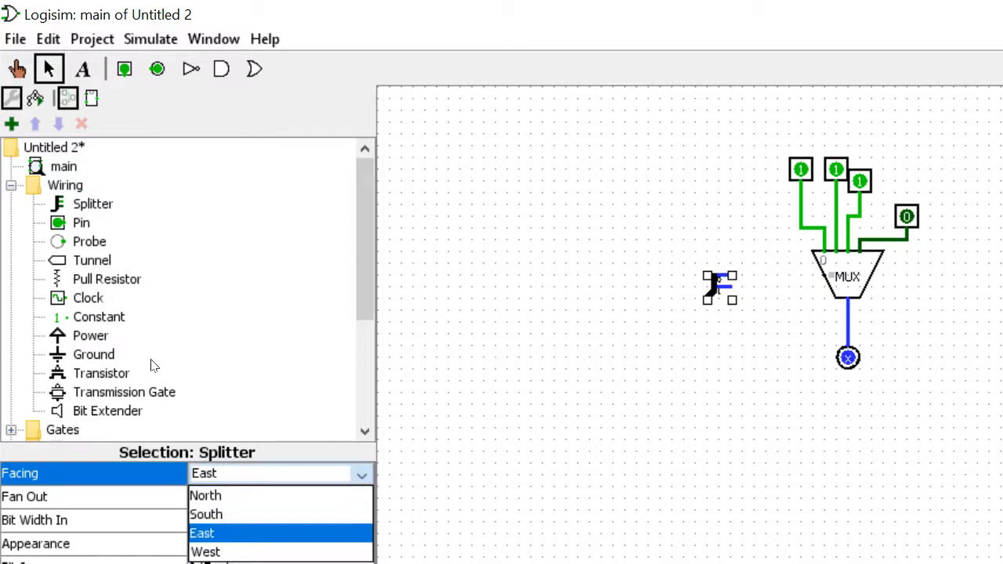
click(227, 536)
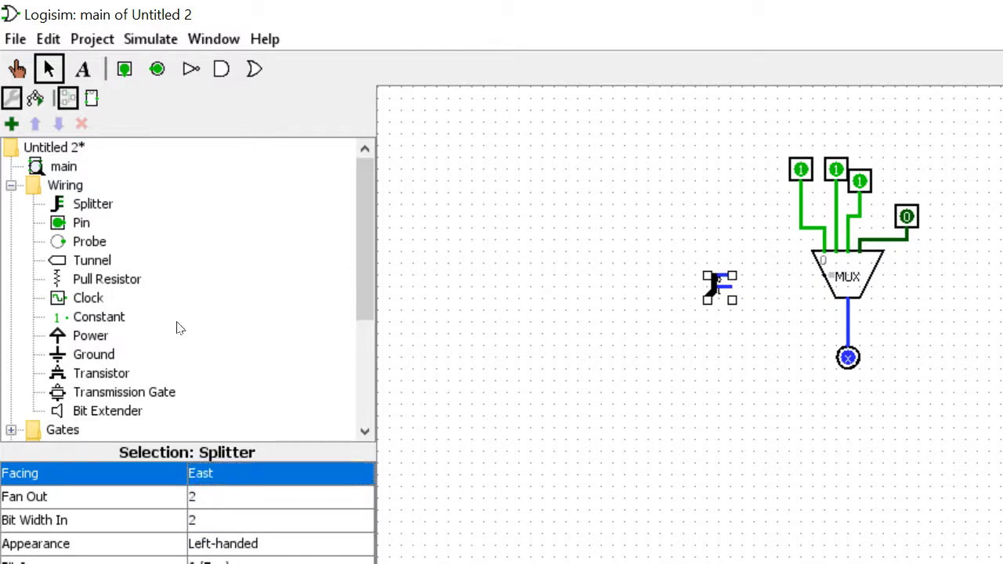
- Set the splitter's facing to West and connect its combined end to the multiplexer's select input
click(246, 475)
click(255, 552)
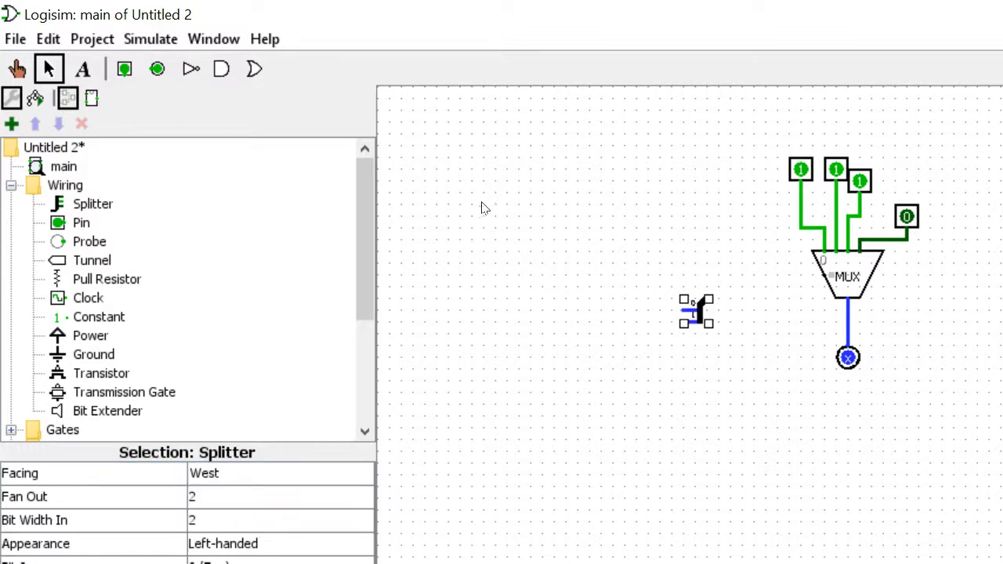
drag(683, 322, 754, 287)
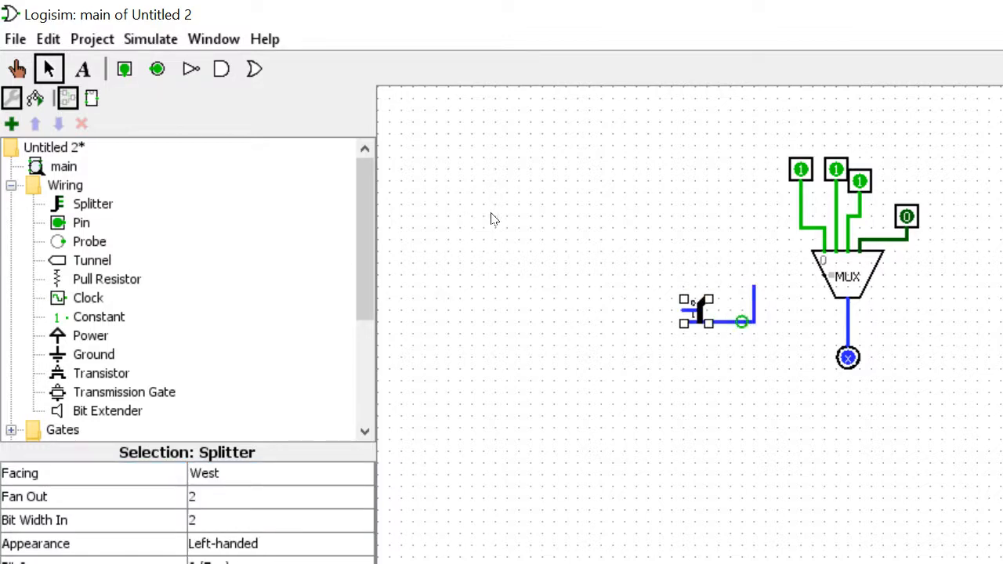
key(ctrl+z)
mouse_move(697, 313)
mouse_down()
mouse_move(755, 300)
mouse_move(781, 275)
mouse_move(823, 275)
mouse_up()
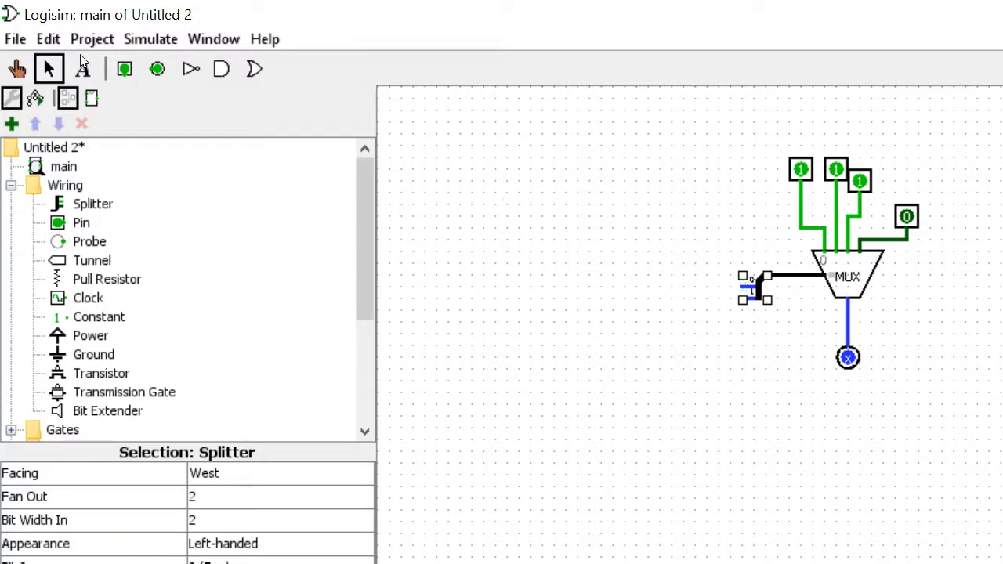
- Add a 1-bit input pin facing East beside the splitter and wire it to the splitter's bit 0
click(124, 69)
click(636, 288)
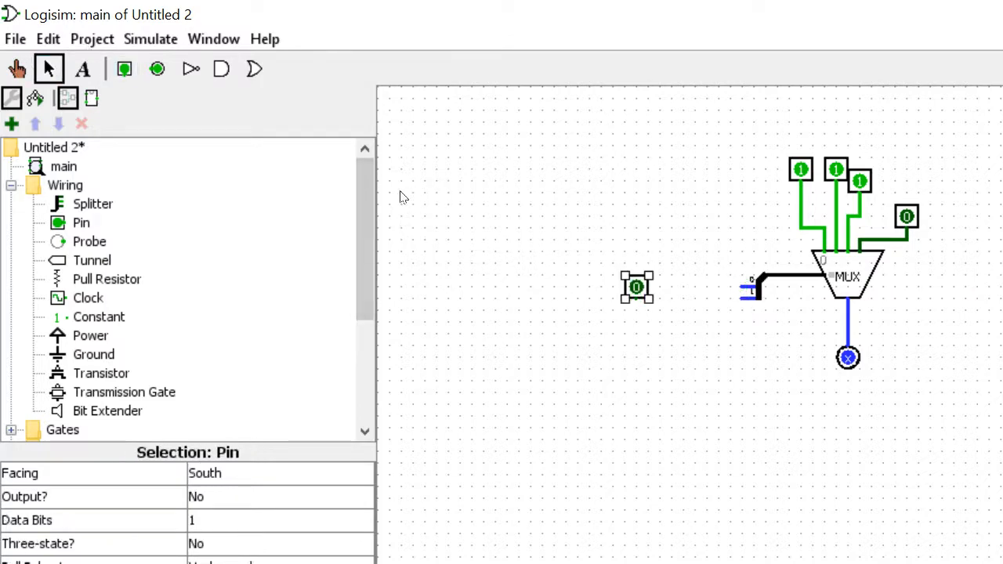
click(210, 473)
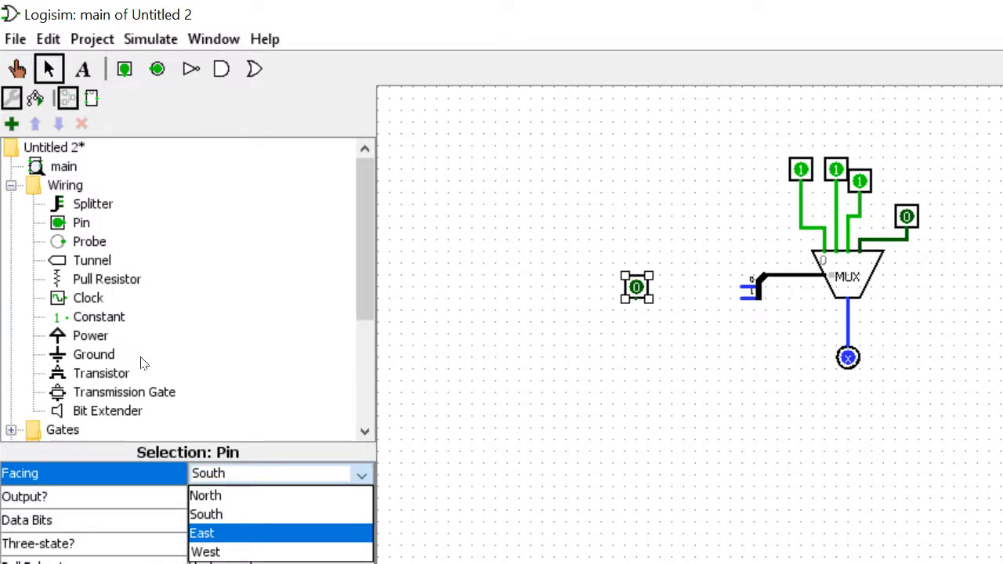
click(206, 551)
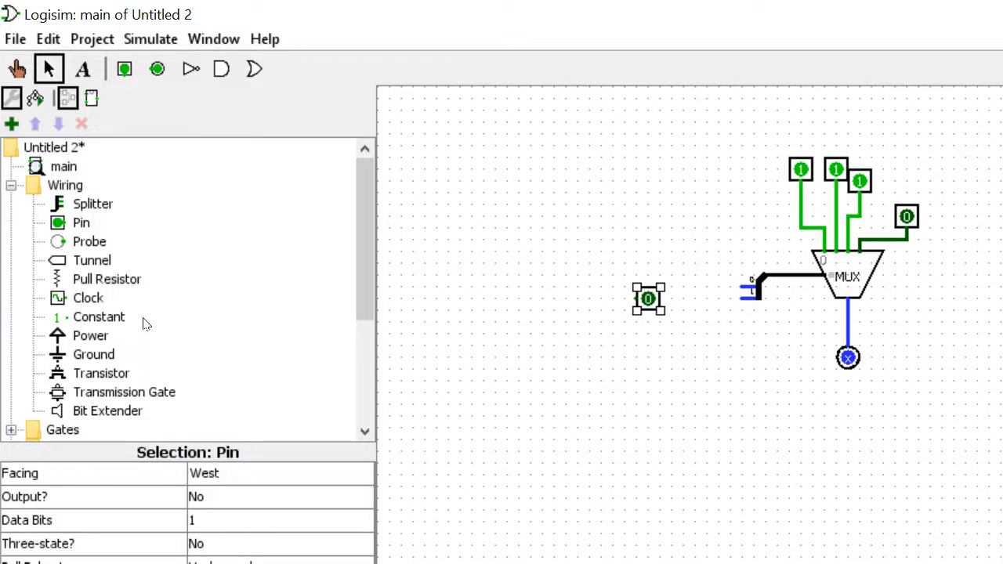
click(209, 473)
click(206, 531)
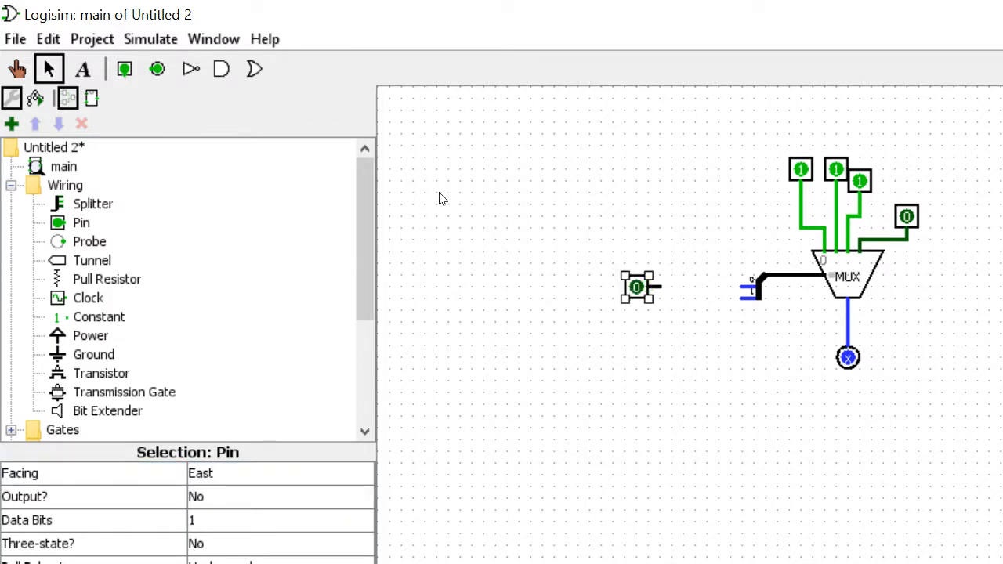
- Add a second 1-bit input pin facing East below the first and wire it to the splitter's bit 1
click(123, 68)
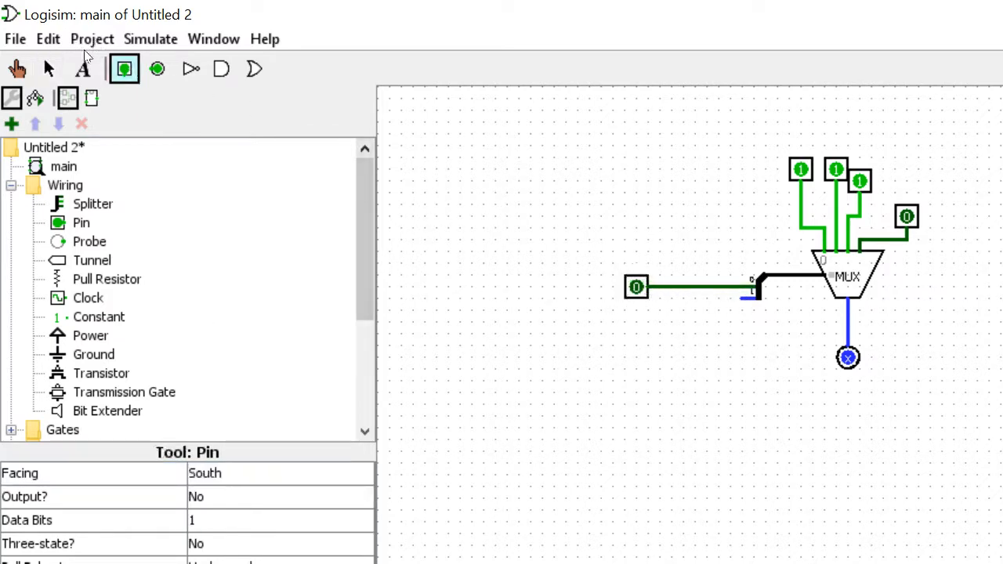
click(211, 474)
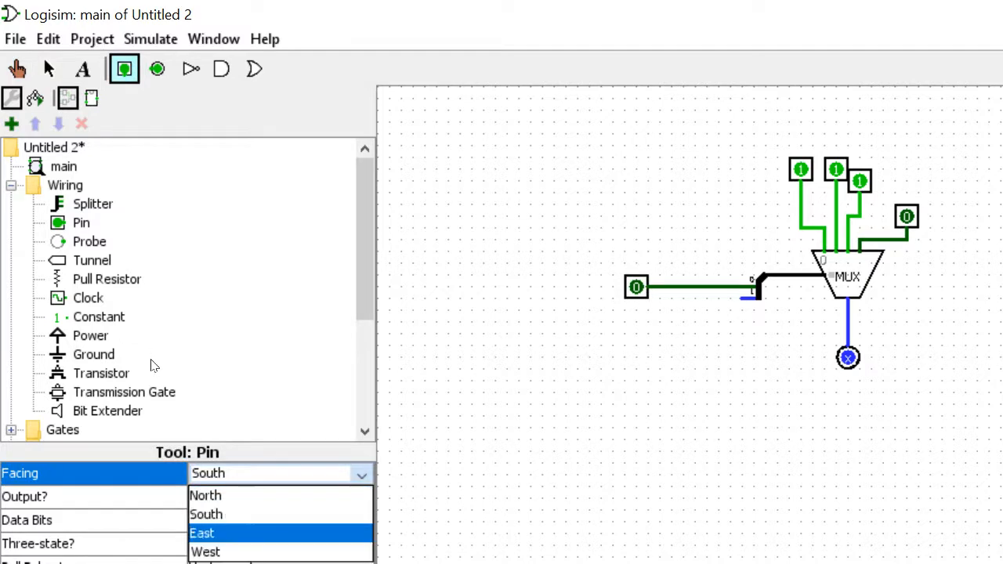
click(235, 533)
click(624, 322)
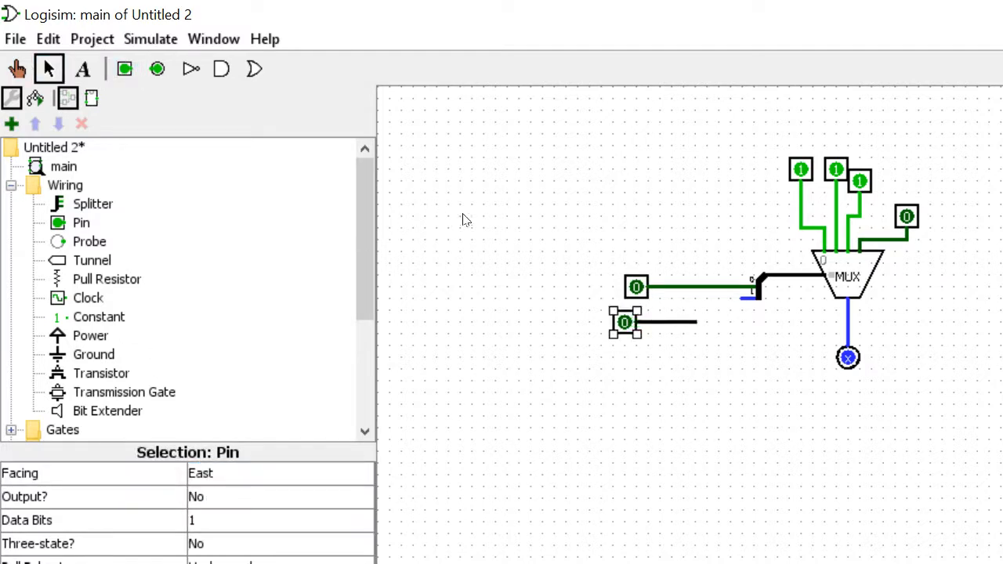
drag(696, 322, 741, 298)
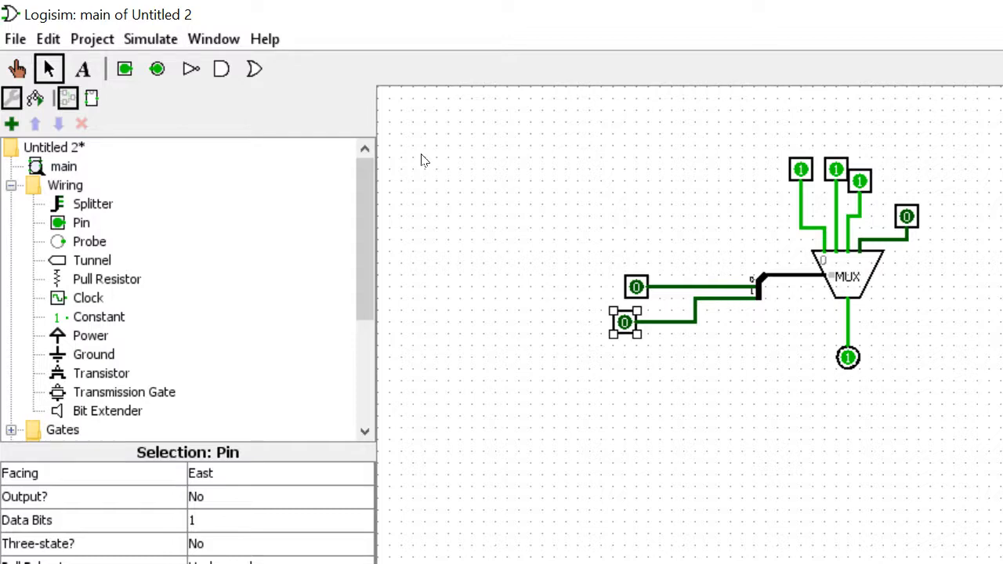
- Place a demultiplexer with 1 select bit and no enable input below the multiplexer circuit
scroll(78, 227, down, 2)
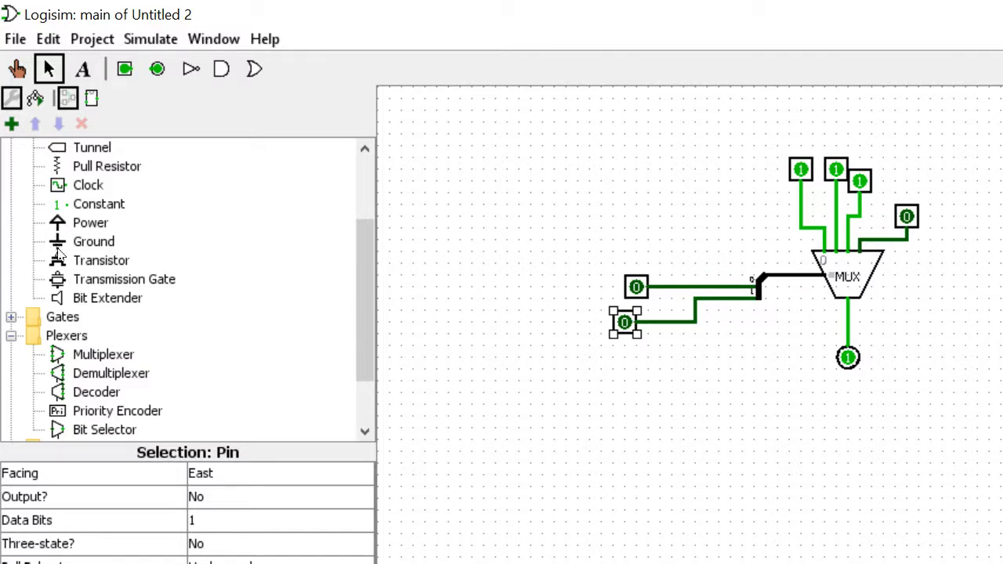
click(111, 373)
click(643, 453)
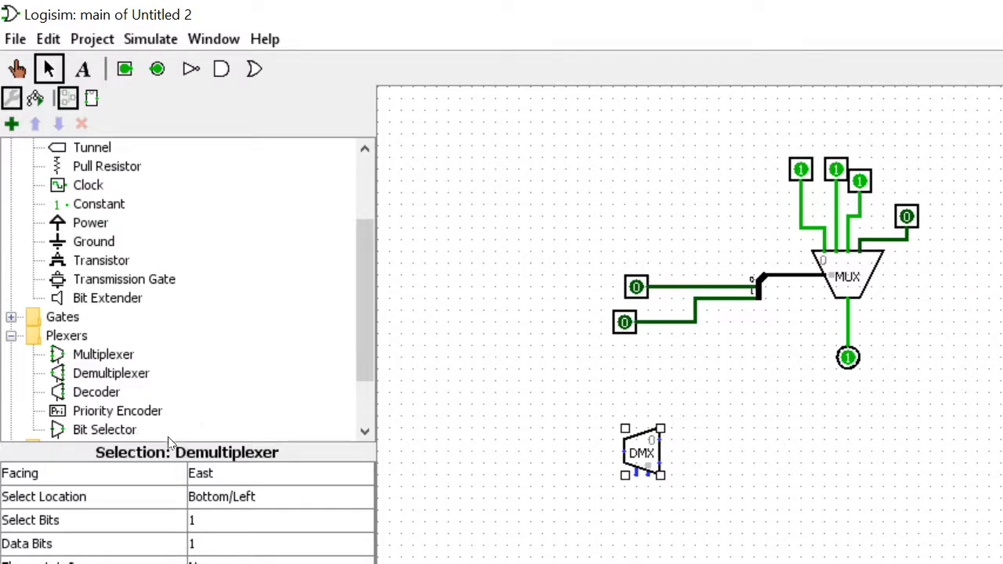
drag(636, 453, 669, 455)
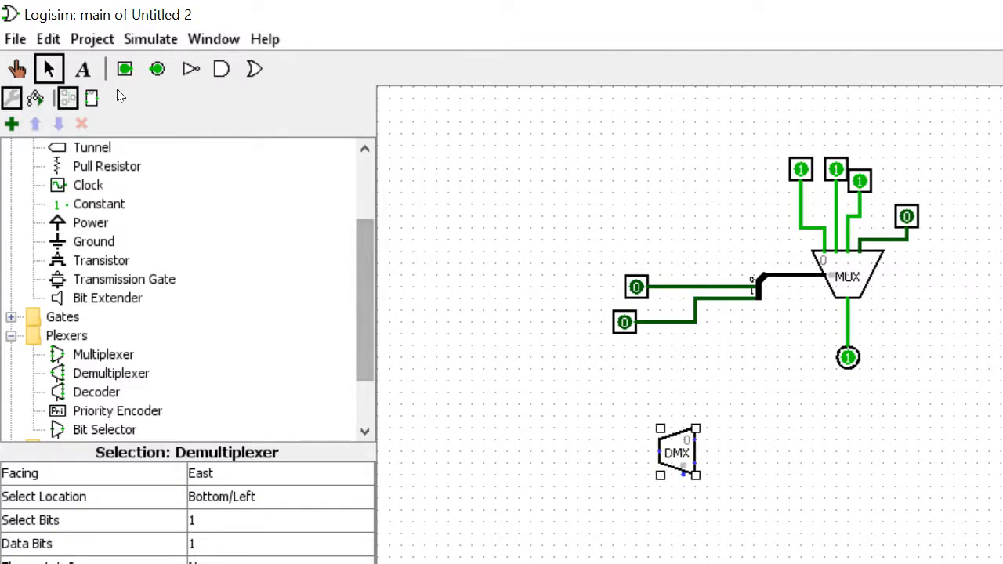
- Add a 1-bit input pin facing East and wire it to the demultiplexer's data input
click(124, 68)
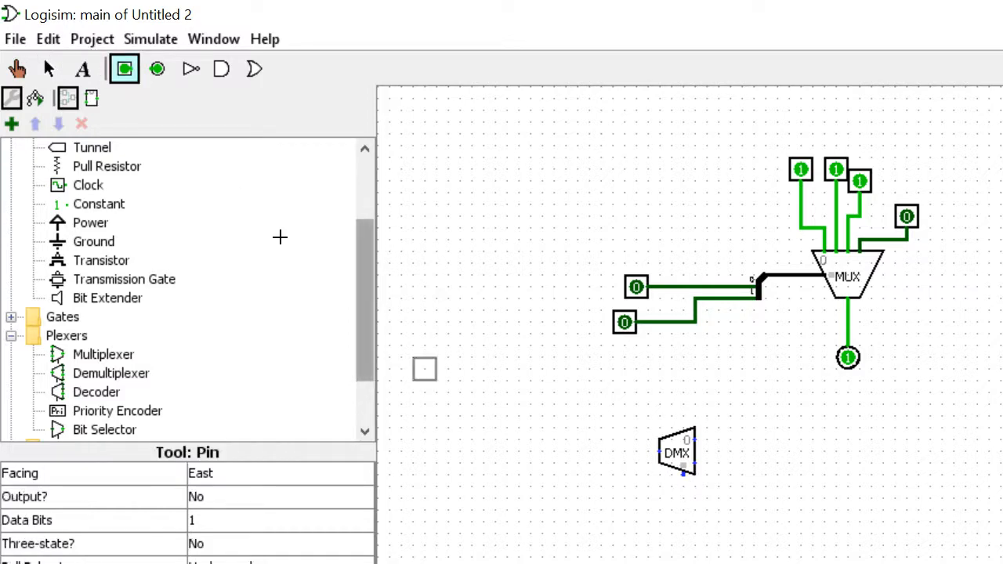
click(589, 451)
drag(601, 451, 660, 451)
- Add two output pins beside the demultiplexer and wire each one to one of its two outputs
click(157, 68)
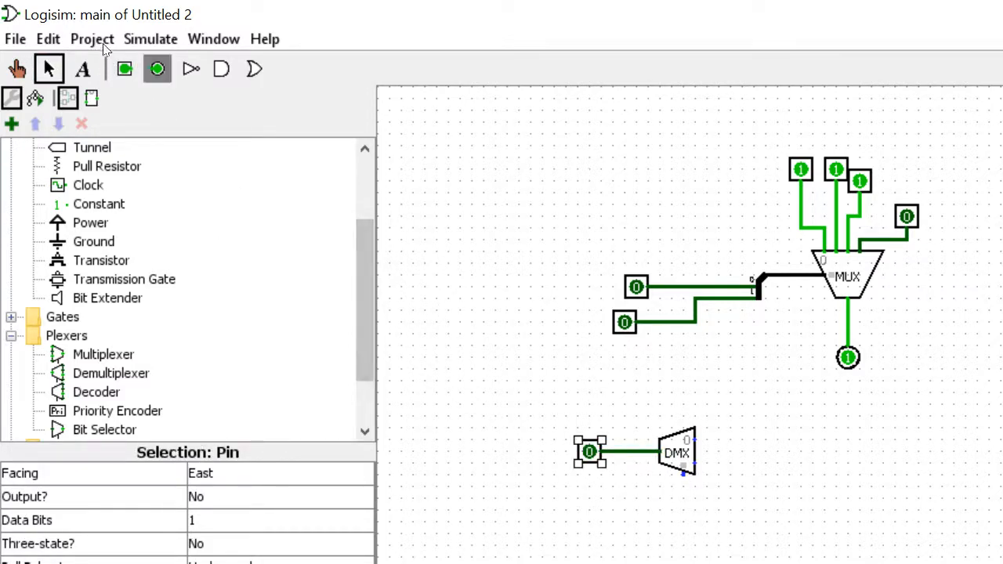
click(766, 439)
drag(764, 439, 801, 439)
click(527, 300)
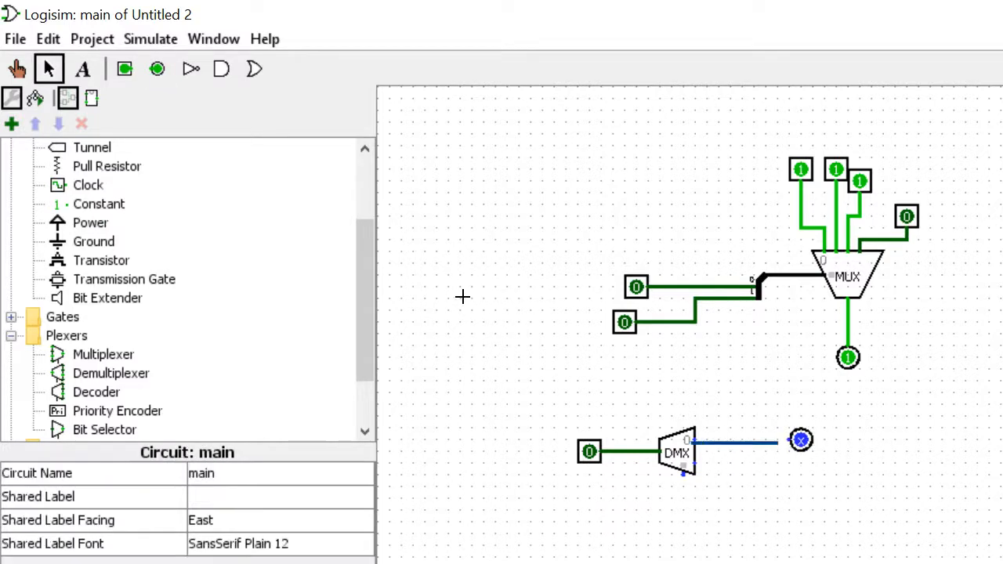
drag(789, 439, 695, 439)
click(157, 69)
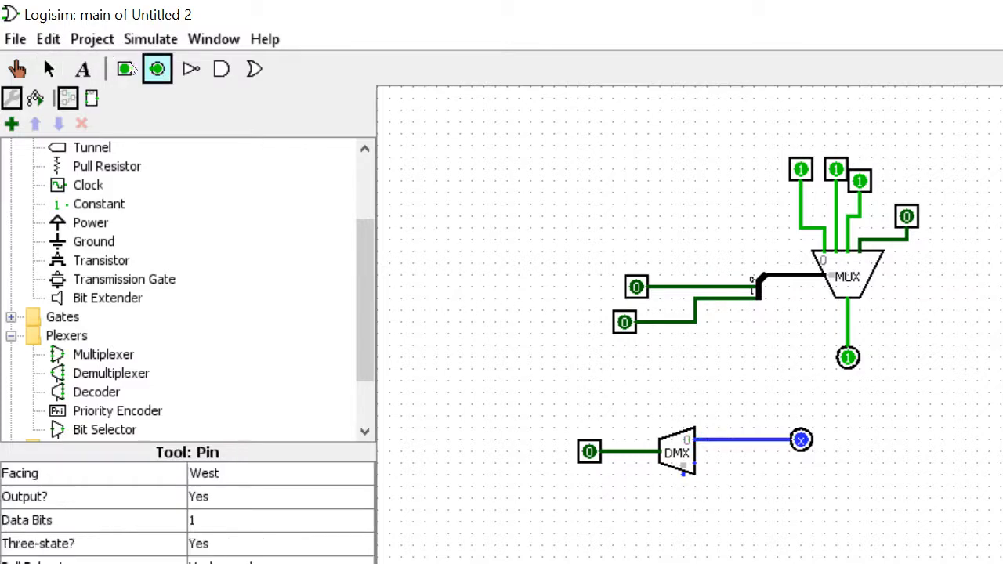
click(801, 463)
drag(789, 462, 695, 463)
- Add an input pin facing North below the demultiplexer and wire it to the select input
click(125, 69)
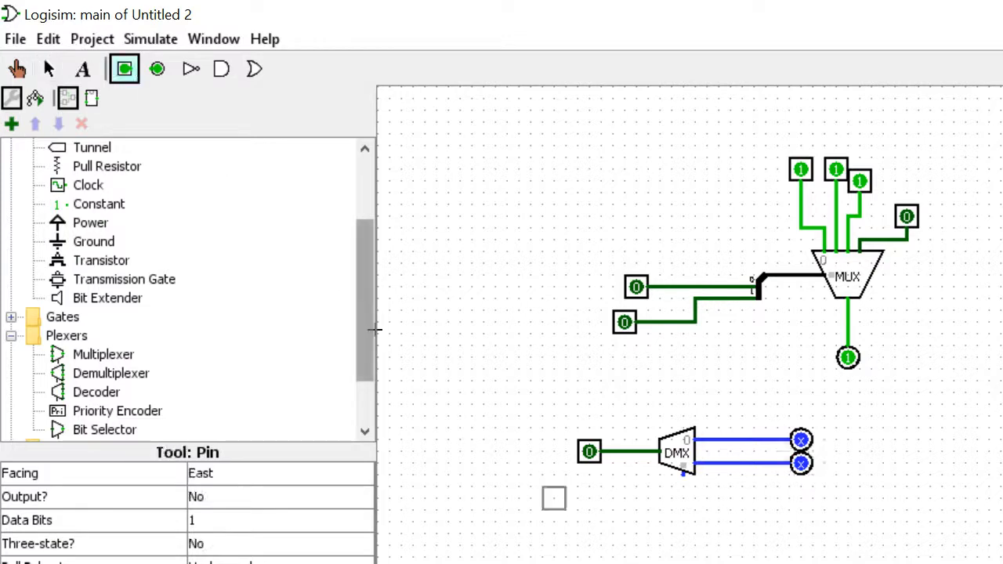
click(673, 521)
click(235, 473)
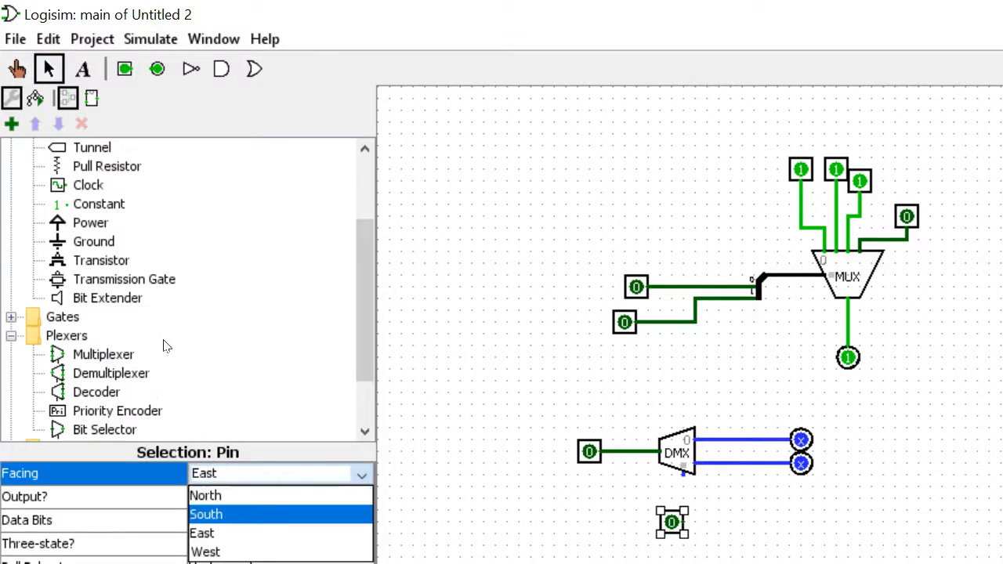
click(235, 493)
drag(683, 523, 683, 468)
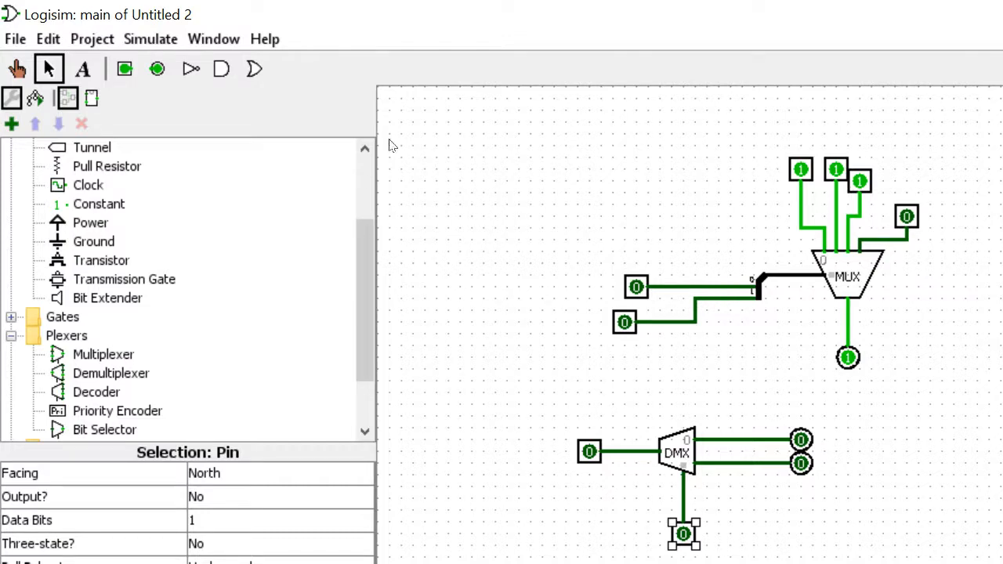
- Delete the complete multiplexer and demultiplexer circuits from the canvas
drag(529, 110, 999, 562)
key(Delete)
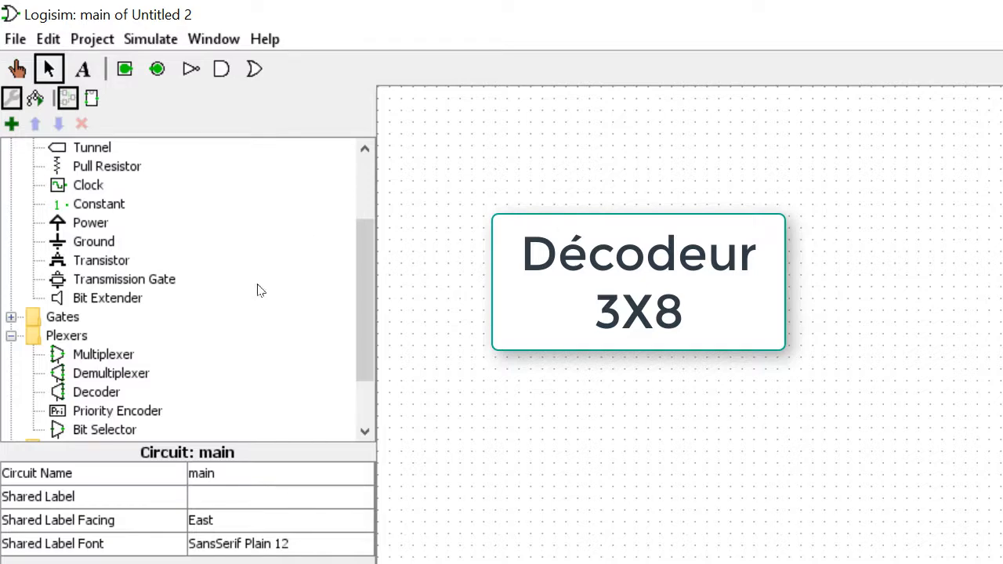
- Place a decoder on the empty canvas, shift it slightly upward and set its select bits to 3
scroll(249, 293, down, 3)
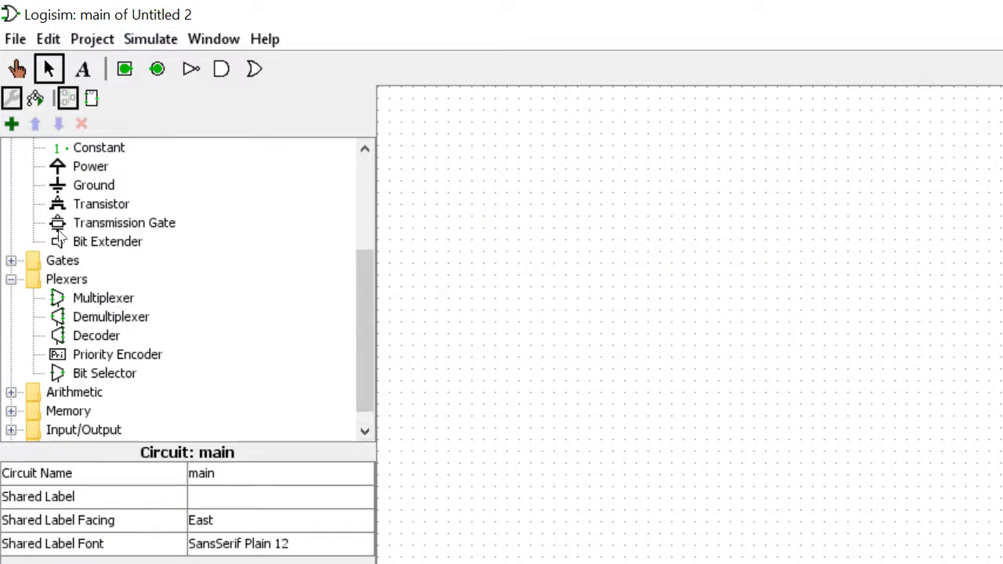
click(96, 335)
click(771, 333)
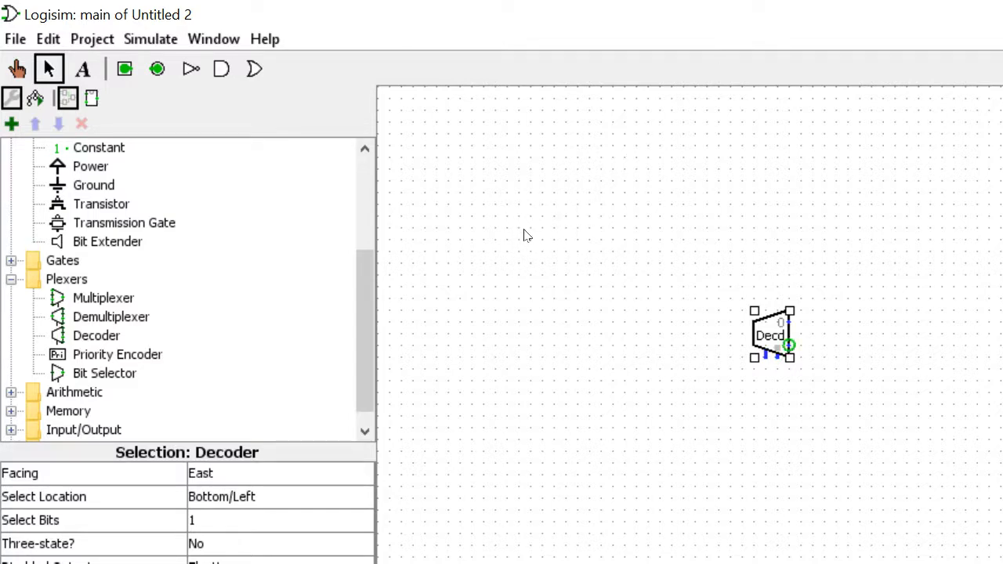
key(Up)
key(Up)
key(Up)
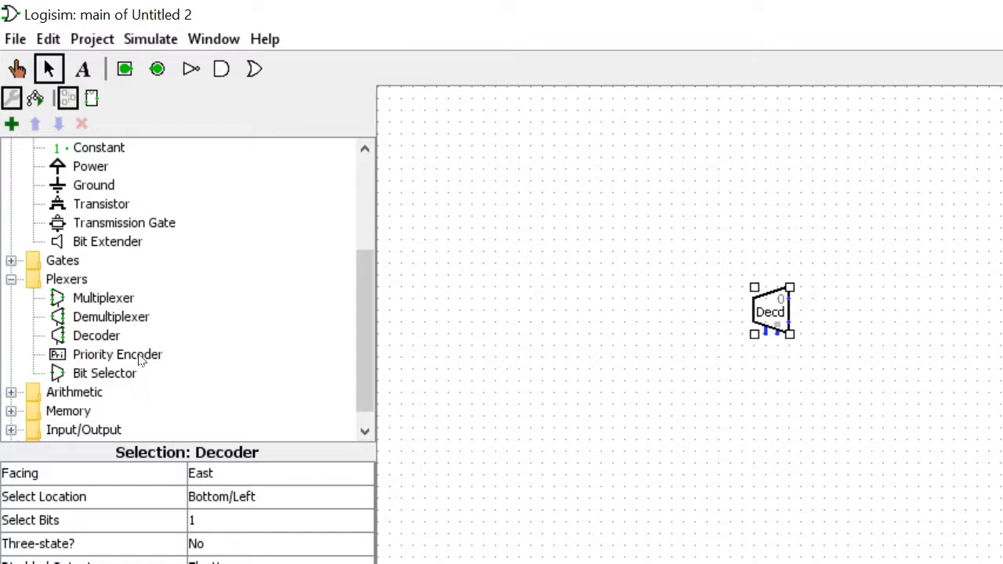
click(210, 521)
click(195, 563)
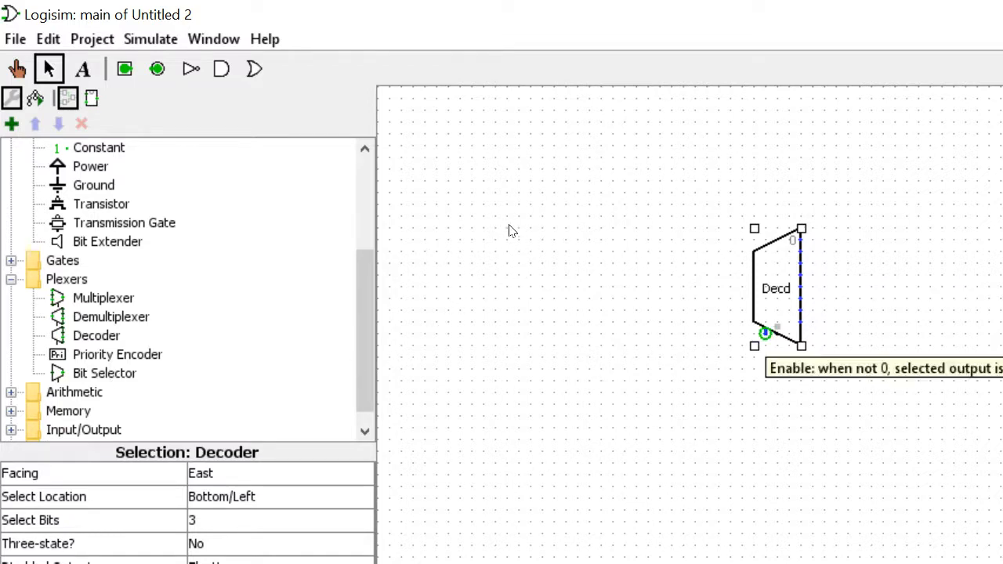
- Add a 1-bit input pin below the decoder and wire it to the decoder's enable input
click(124, 69)
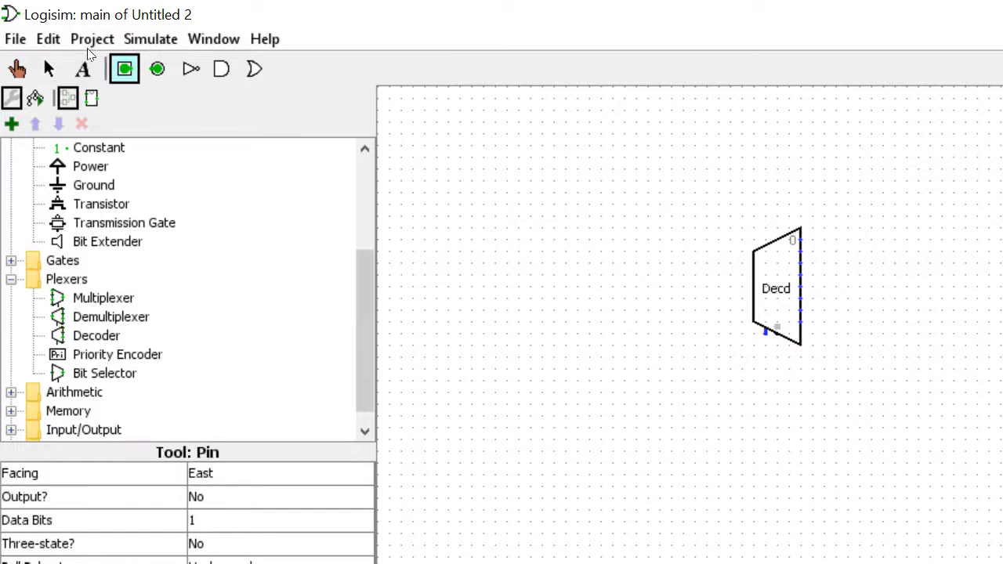
click(707, 369)
drag(708, 369, 765, 334)
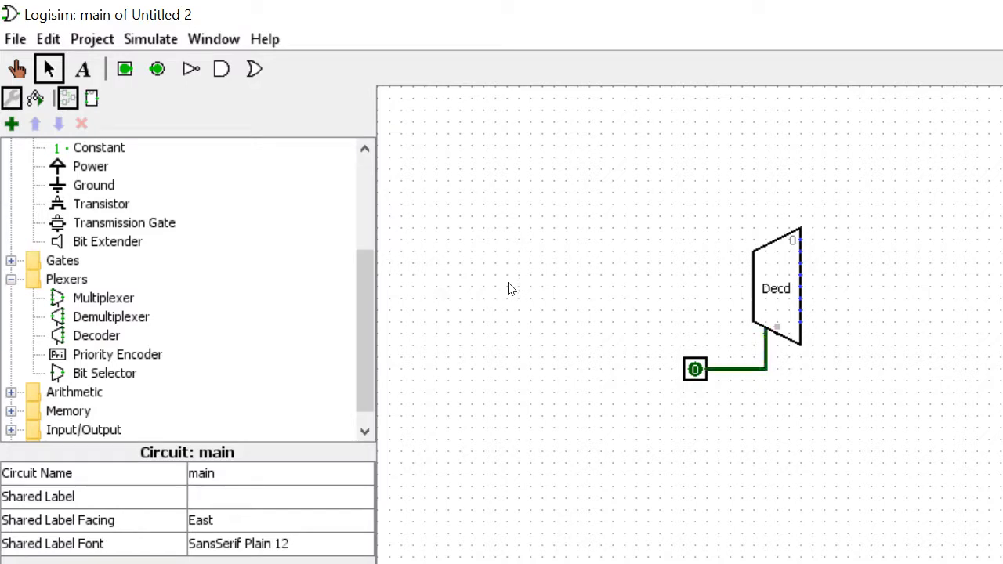
- Add another input pin, wire it to the decoder's select input and set its data bits to 3
click(125, 69)
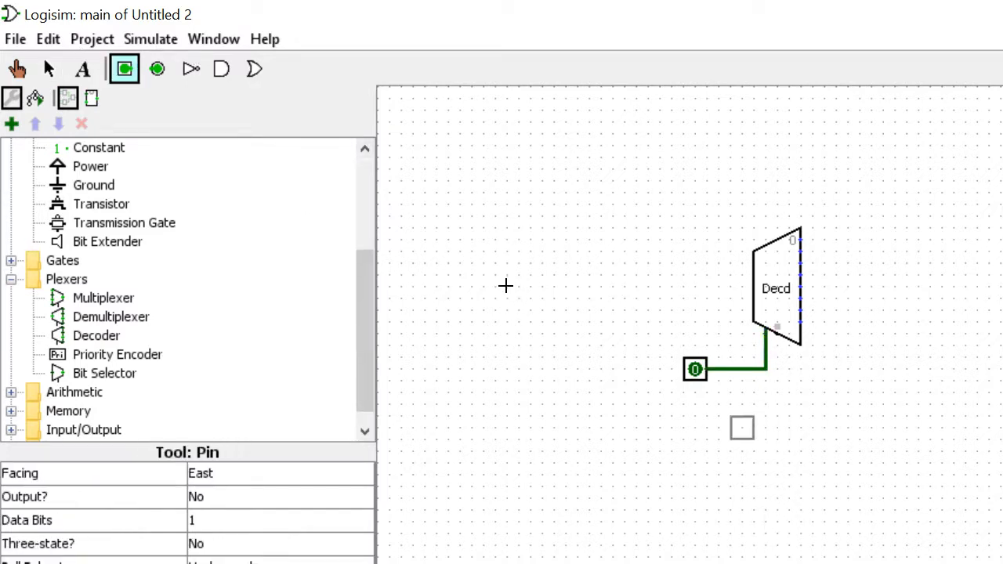
click(742, 427)
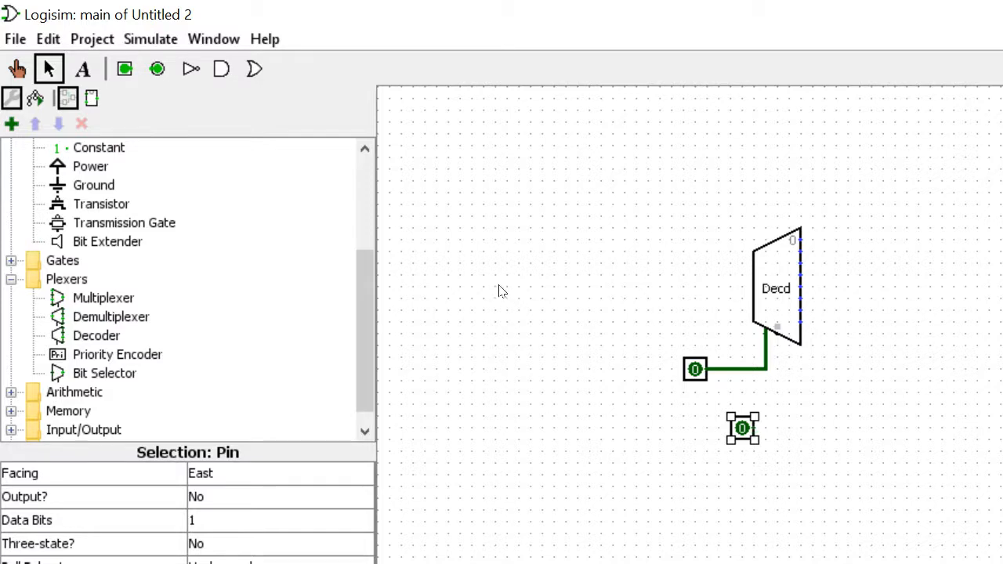
mouse_move(754, 427)
mouse_down()
mouse_move(777, 416)
mouse_move(777, 334)
mouse_up()
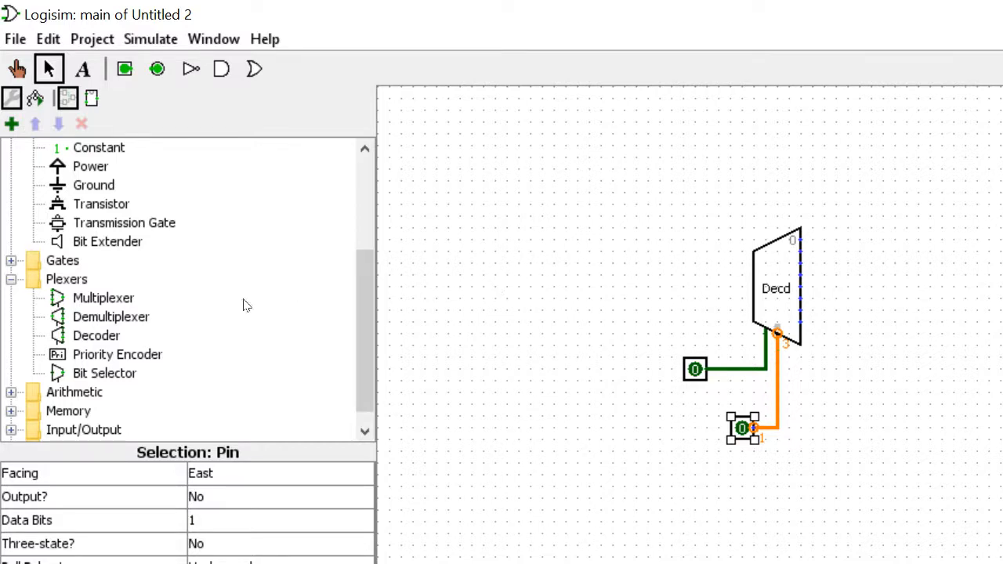
click(297, 520)
click(268, 563)
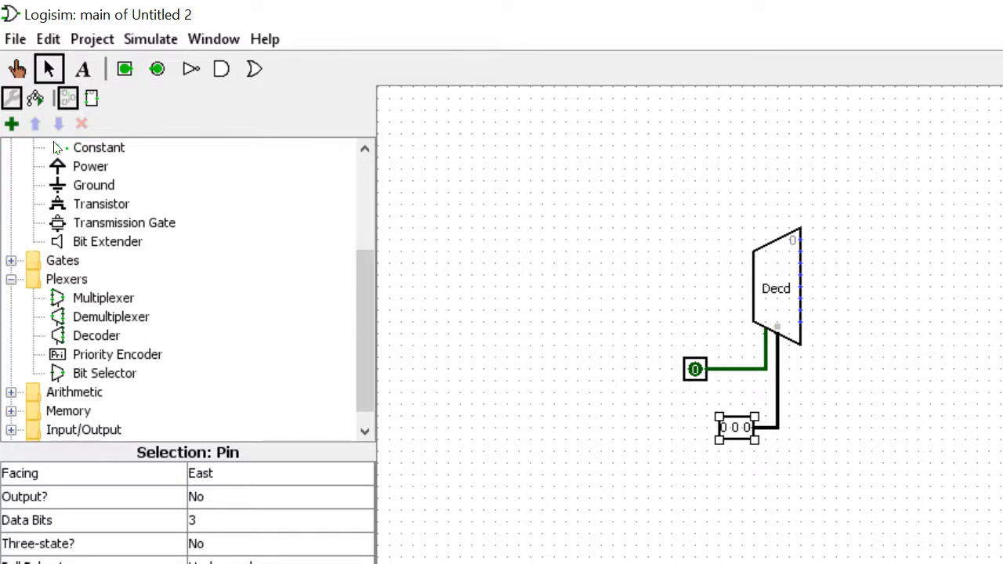
- Place a splitter to the right of the decoder and set its fan out and bit width in to 8
scroll(63, 148, up, 3)
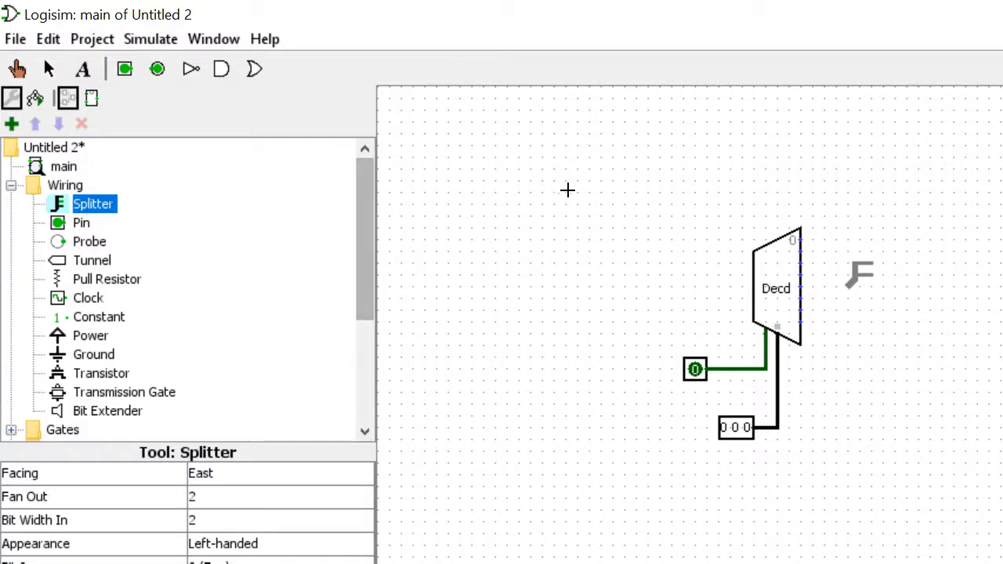
click(859, 288)
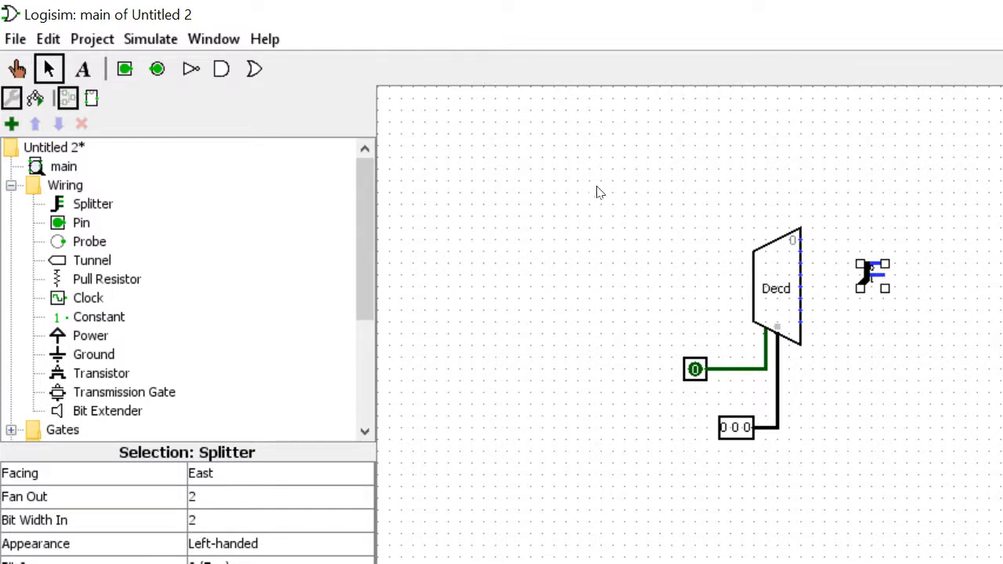
click(152, 335)
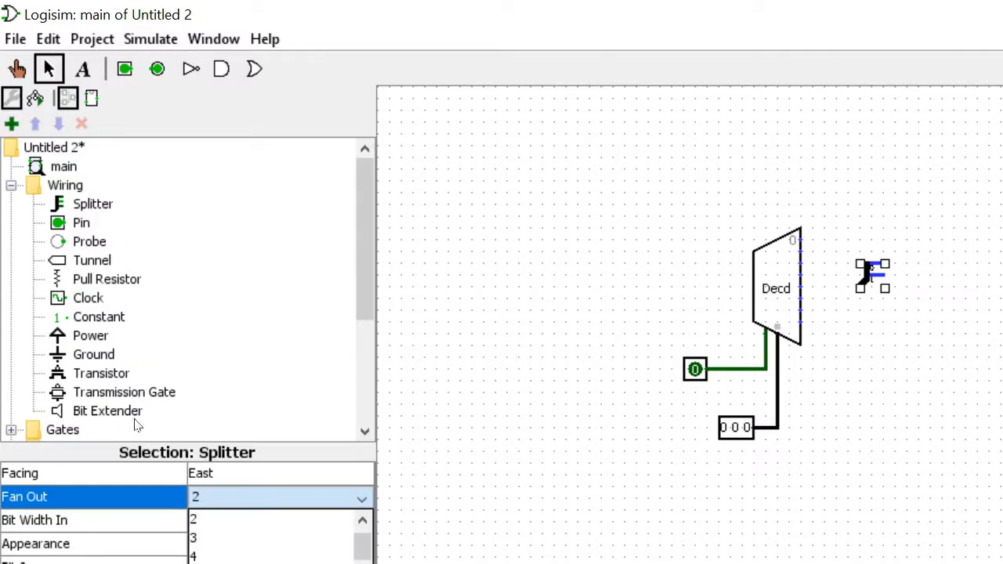
click(135, 418)
click(152, 358)
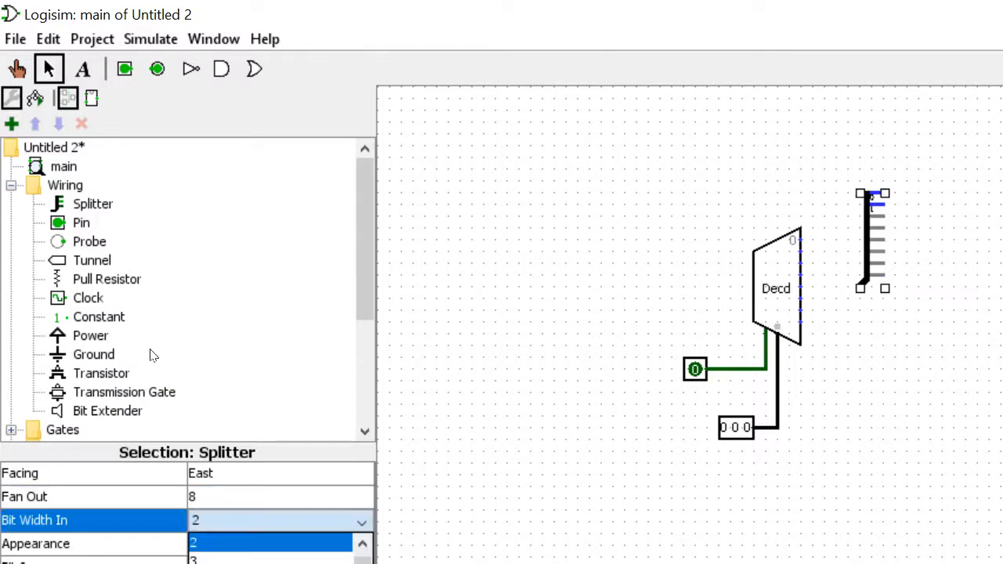
click(135, 437)
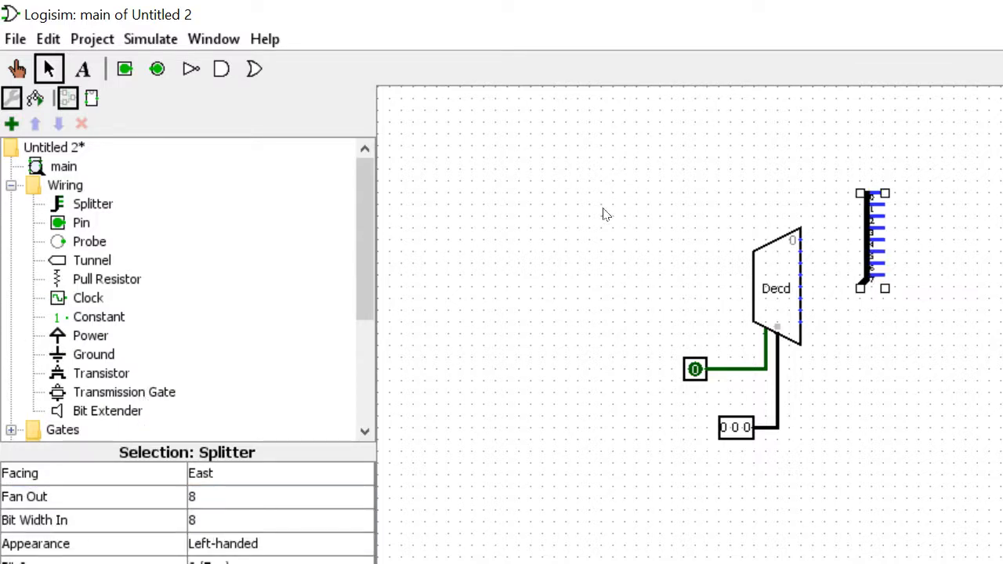
- Turn the splitter to face west and move it beside the decoder, lining its eight branches up with the outputs
click(202, 325)
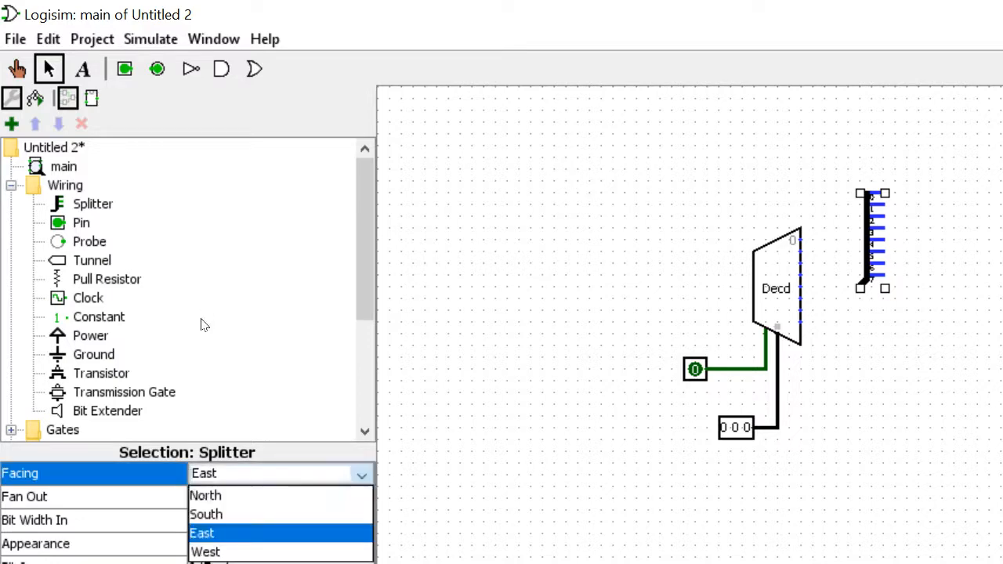
click(169, 354)
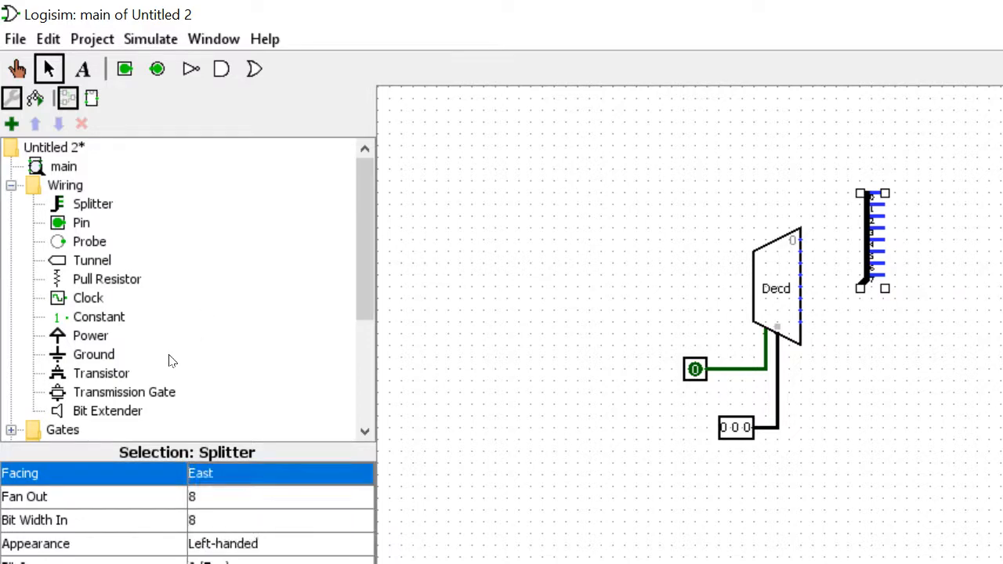
click(179, 326)
click(179, 314)
click(179, 314)
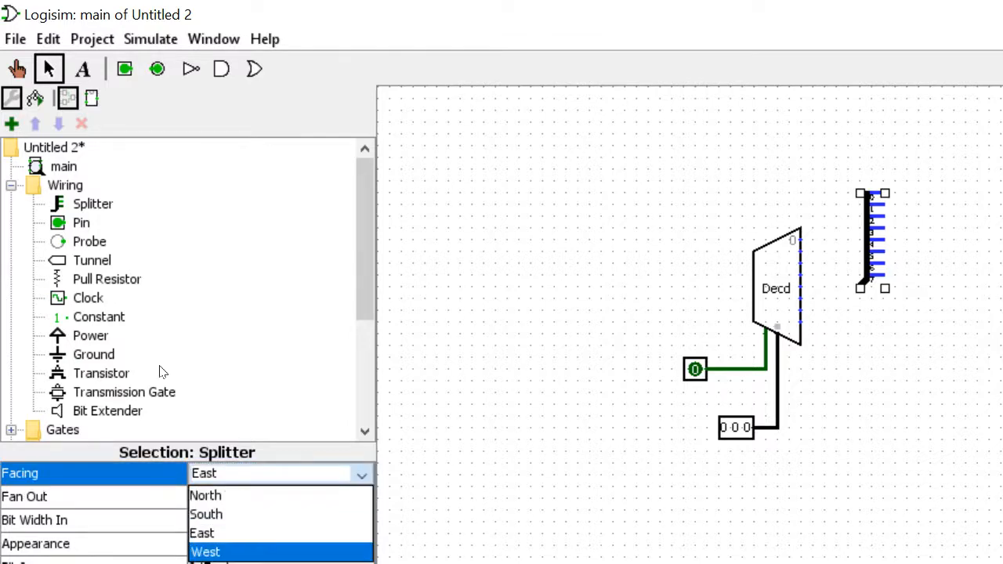
click(175, 376)
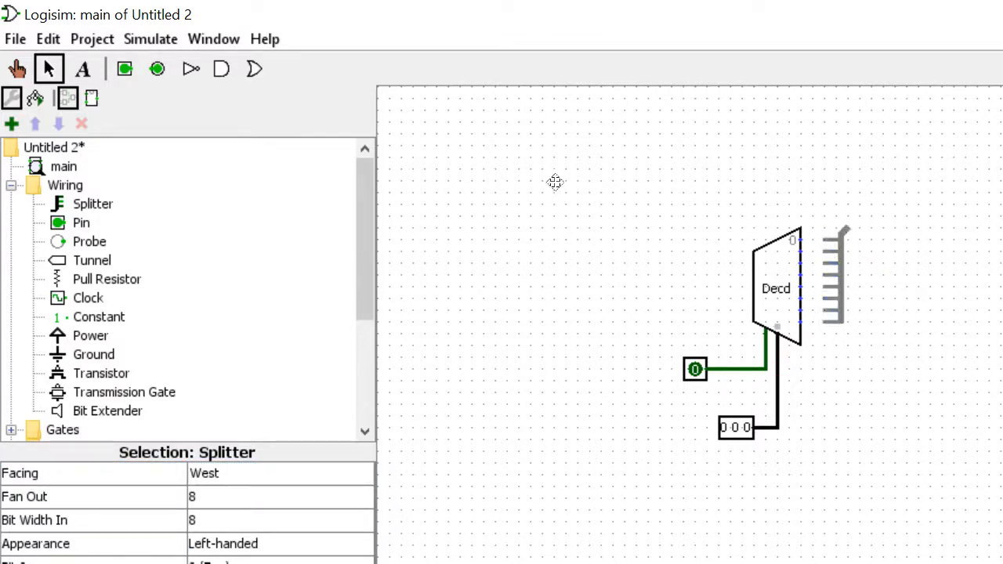
drag(554, 182, 554, 181)
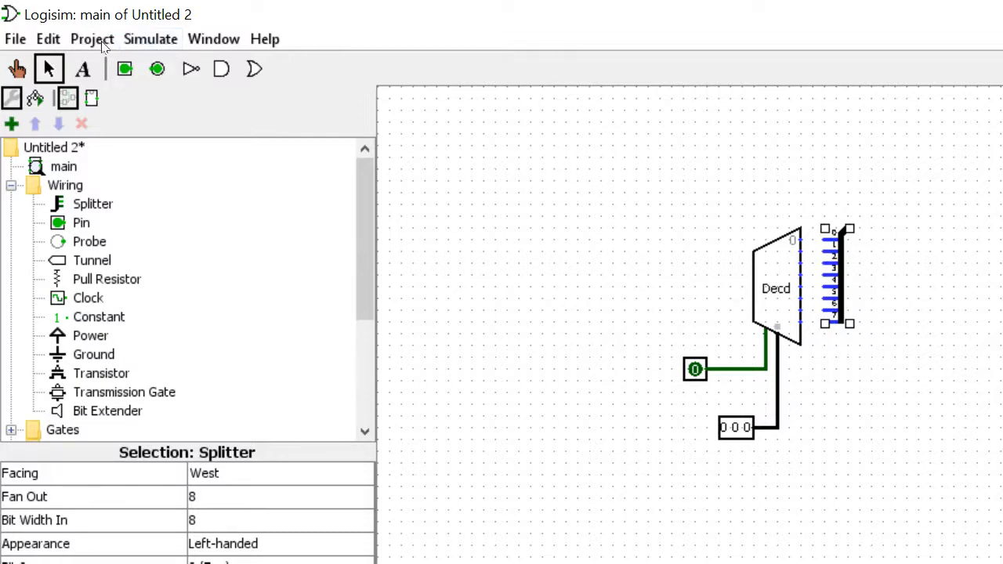
- Add an output pin to the right of the splitter and set its data bits to 8
click(157, 69)
click(965, 240)
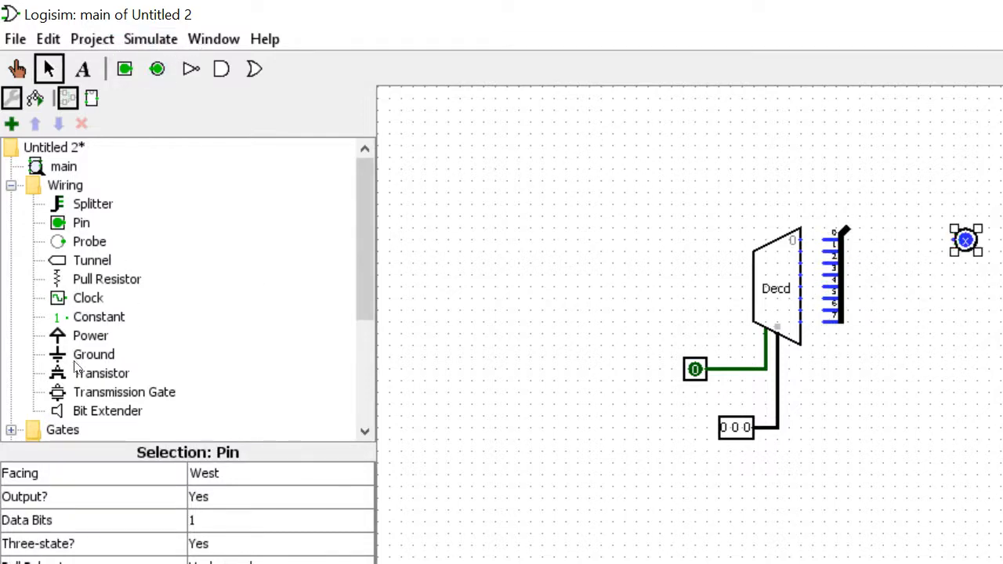
click(220, 524)
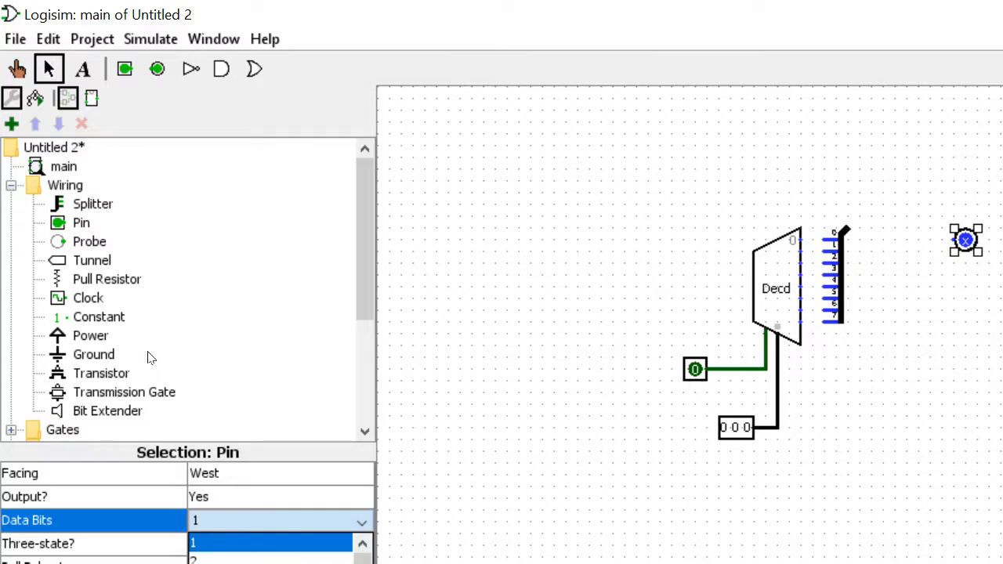
click(137, 445)
- Wire the output pin to the splitter's combined end and connect the splitter's eight branches to the decoder outputs
mouse_move(954, 240)
mouse_down()
mouse_move(844, 228)
mouse_move(799, 240)
mouse_move(820, 251)
mouse_move(800, 251)
mouse_move(812, 263)
mouse_move(800, 263)
mouse_up()
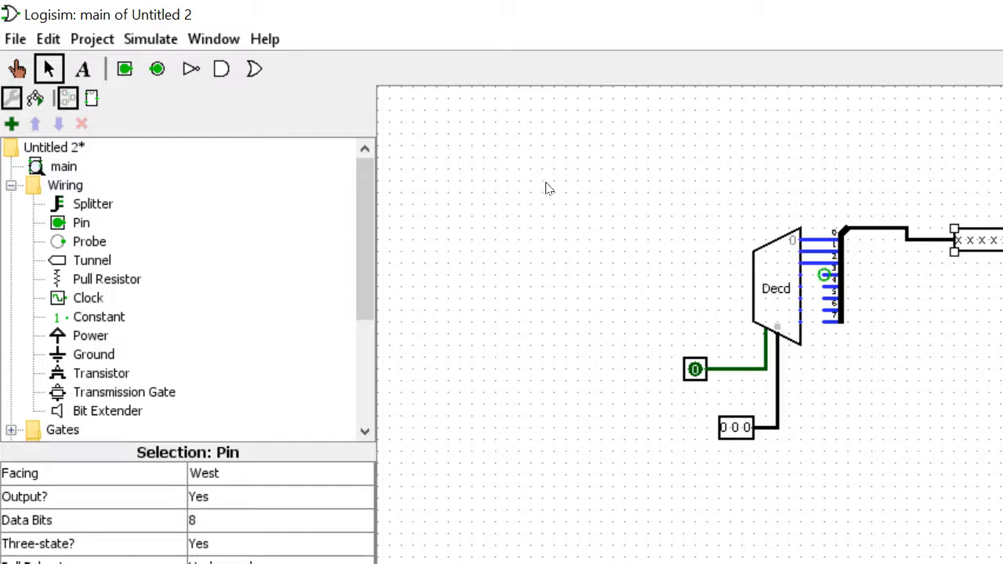
mouse_move(823, 275)
mouse_down()
mouse_move(800, 275)
mouse_move(800, 322)
mouse_up()
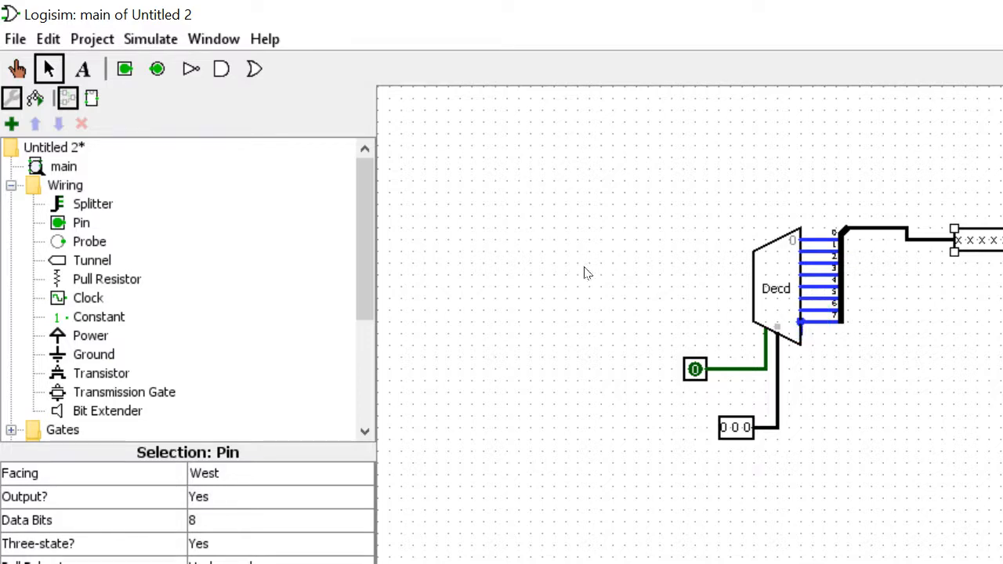
click(598, 244)
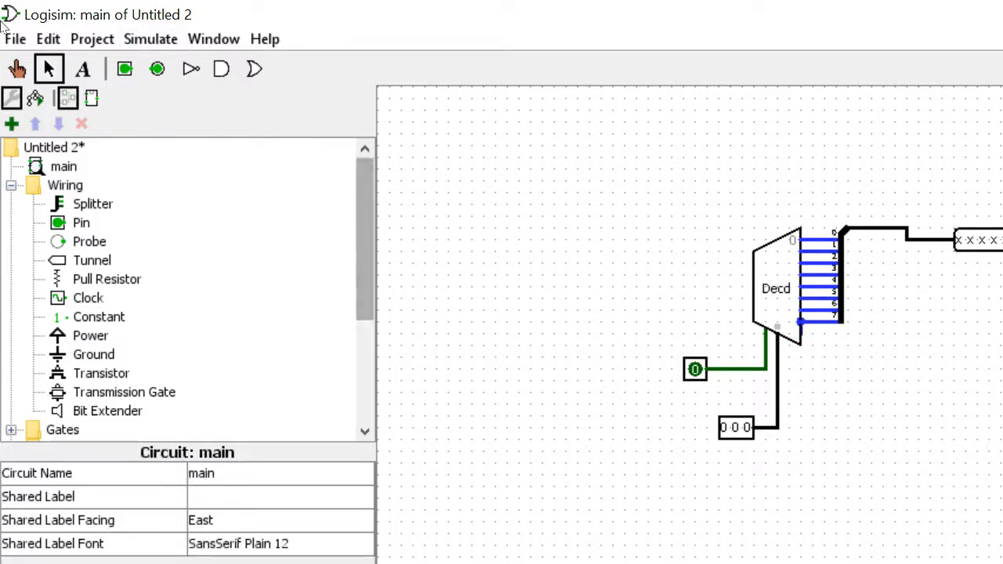
- Test the decoder's enable input by switching it to 1 and back to 0 with select at 000
click(17, 68)
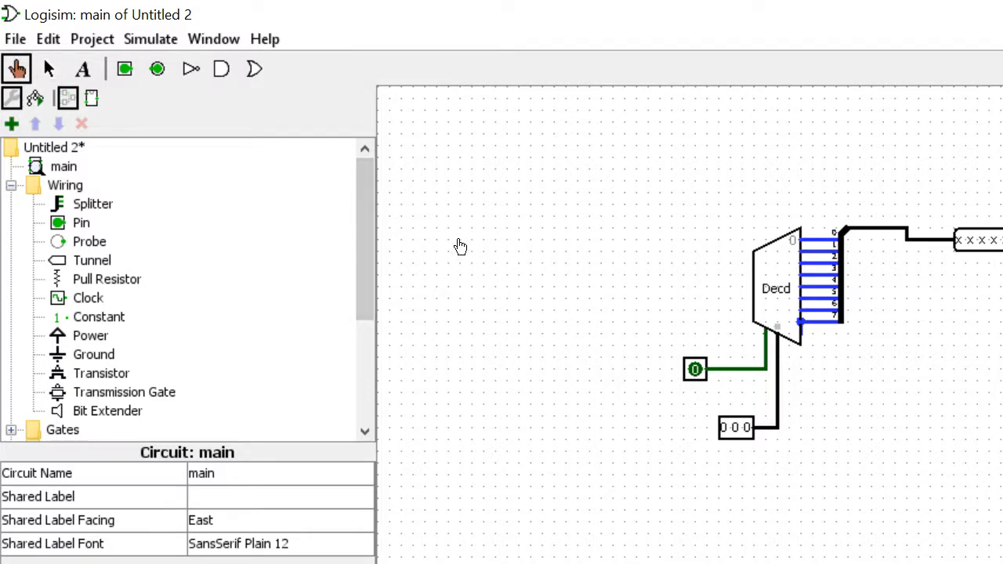
click(694, 369)
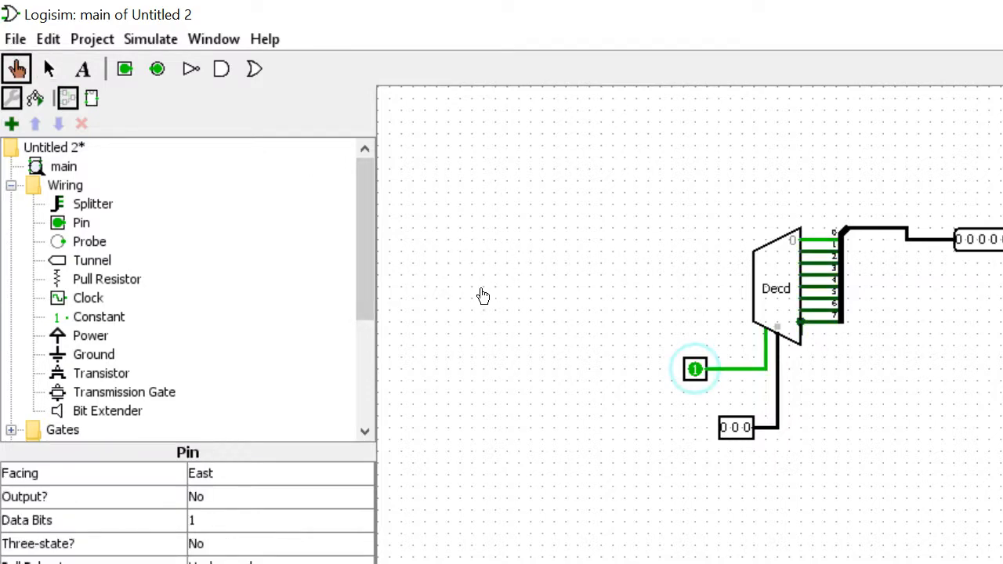
click(694, 369)
- With enable at 0, flip the three select bits through several combinations and return them to 000
click(724, 428)
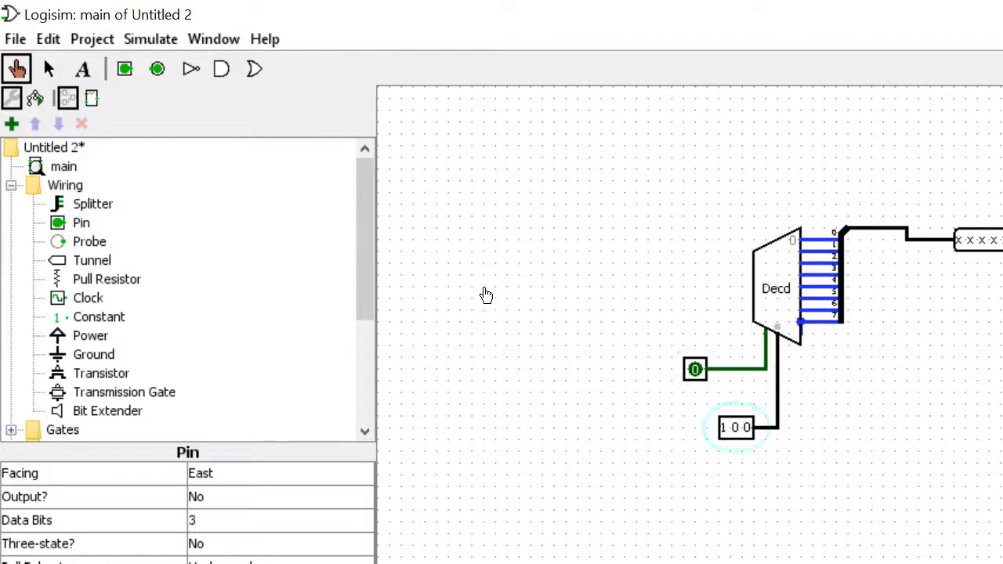
click(724, 428)
click(736, 428)
click(747, 428)
click(724, 428)
click(747, 428)
click(735, 427)
click(724, 427)
- Set enable to 1 and test the decoder with select values 100, 111, 101 and 001
click(694, 369)
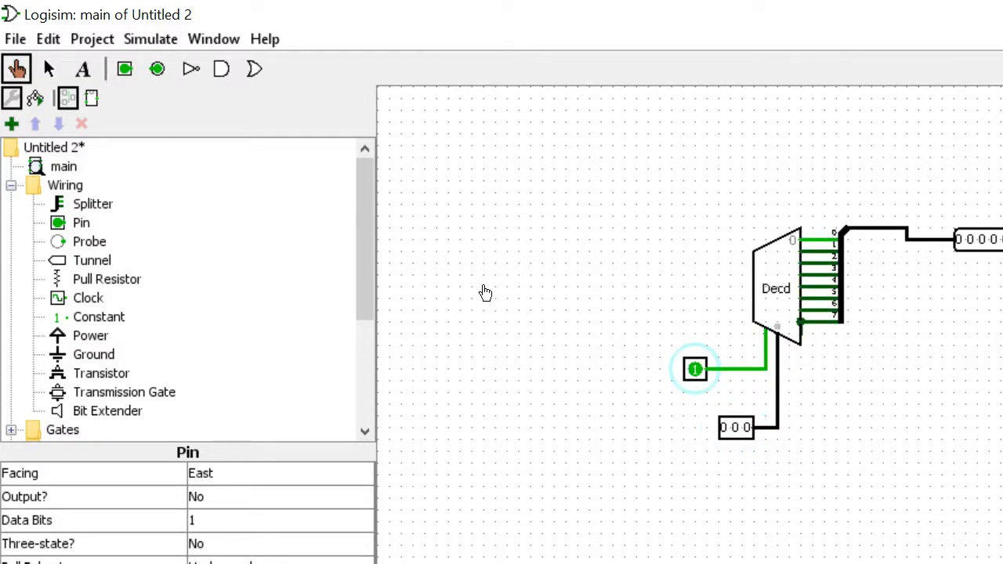
click(736, 427)
click(725, 428)
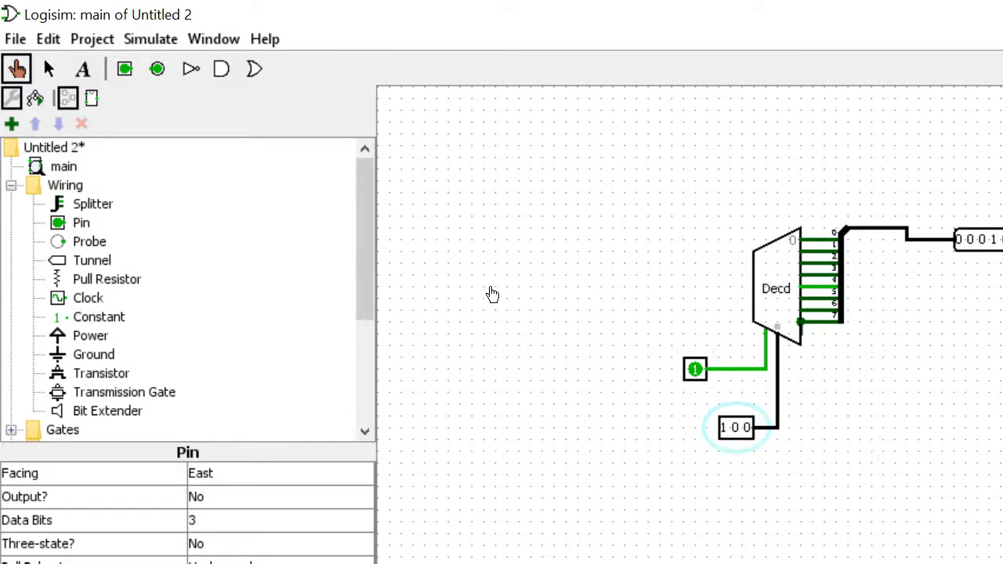
click(735, 428)
click(746, 428)
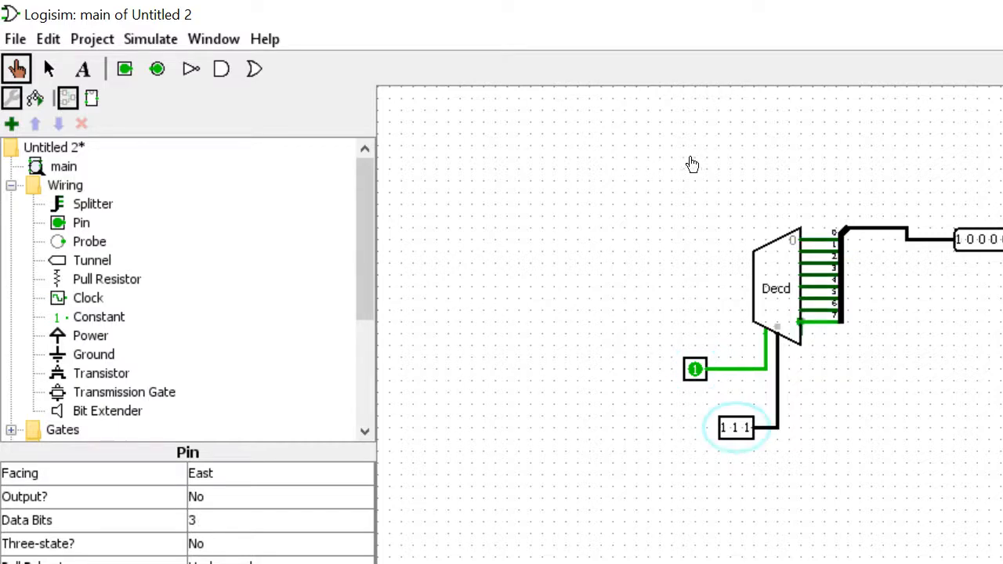
click(735, 428)
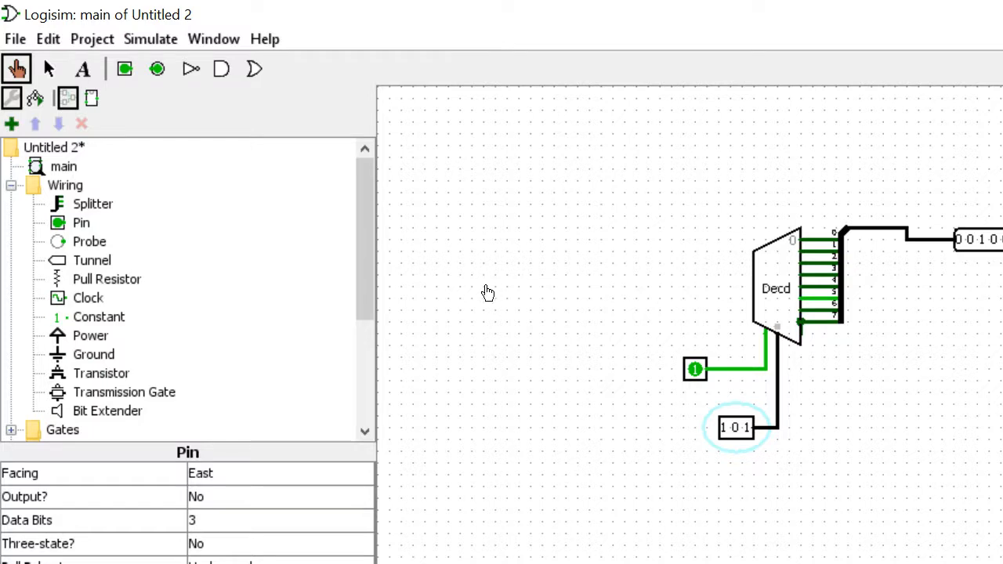
click(725, 428)
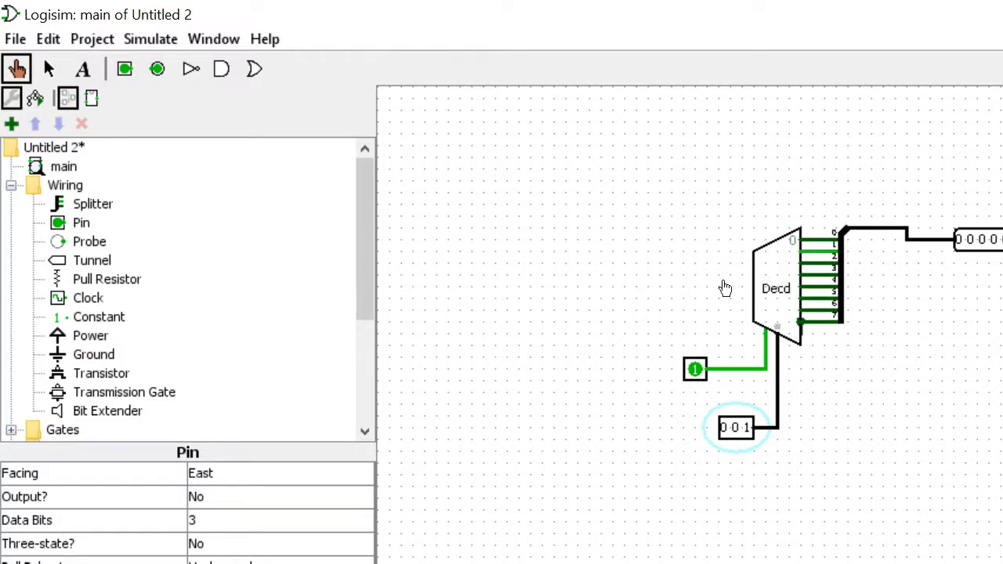